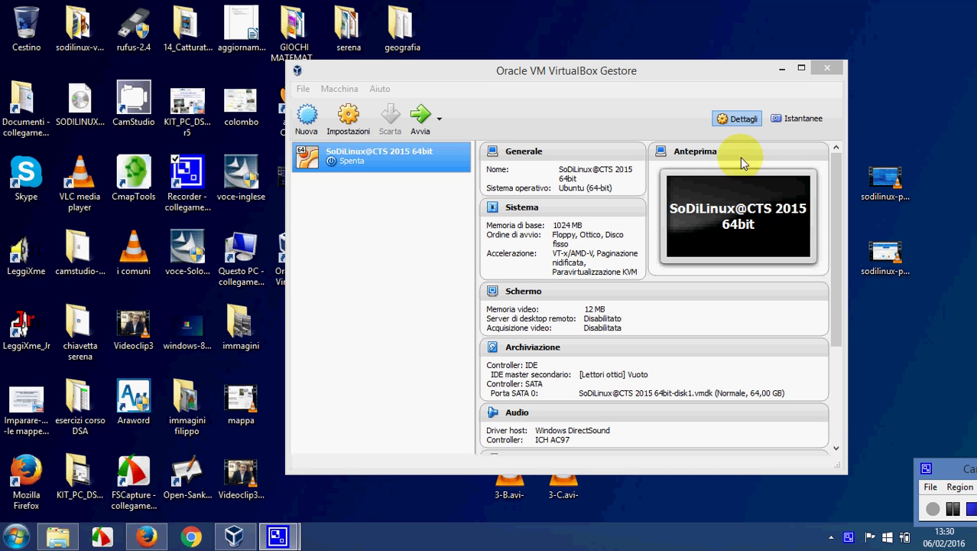
Step: Minimize the VirtualBox manager and look up the Oracle VM VirtualBox entry among all installed Windows programs
{"action": "left_click_drag", "start_coordinate": [680, 72], "coordinate": [723, 44]}
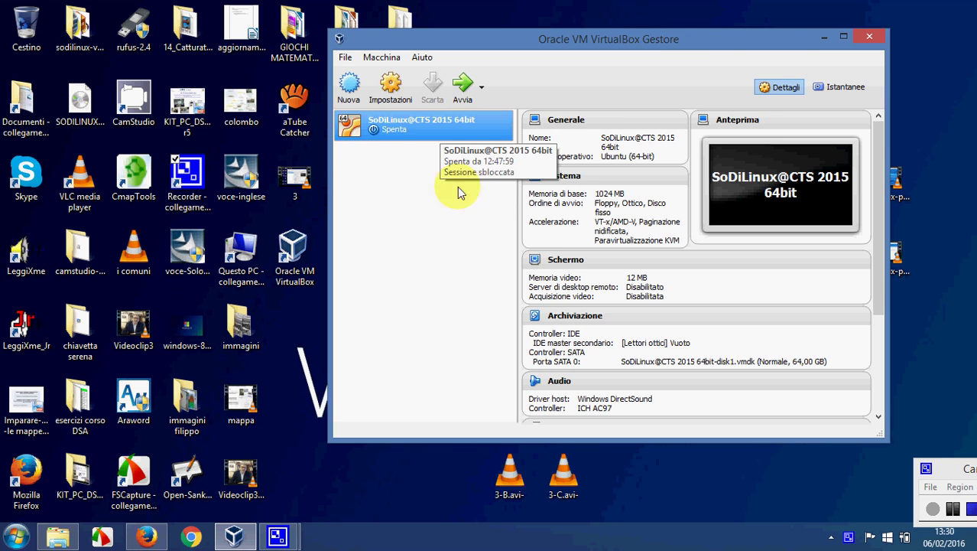
{"action": "left_click", "coordinate": [823, 39]}
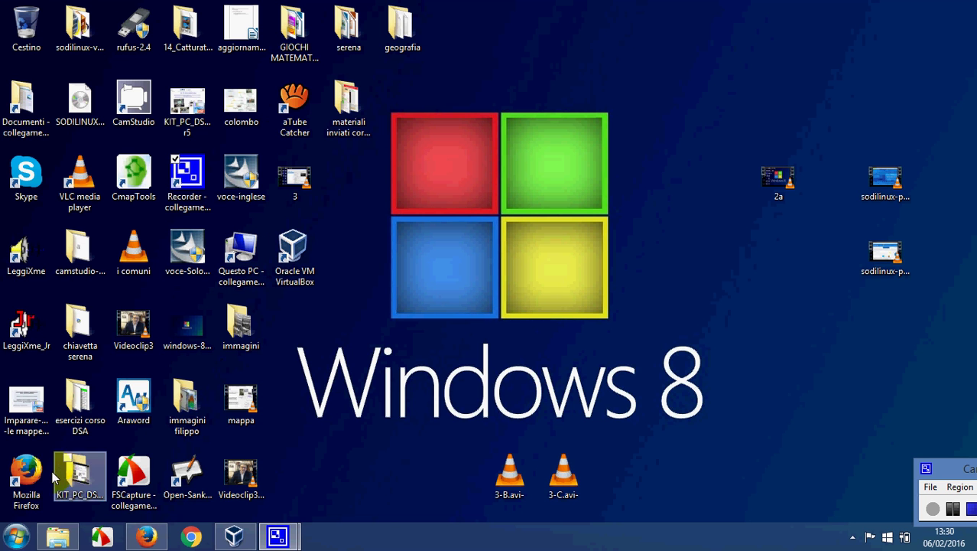
{"action": "left_click", "coordinate": [17, 534]}
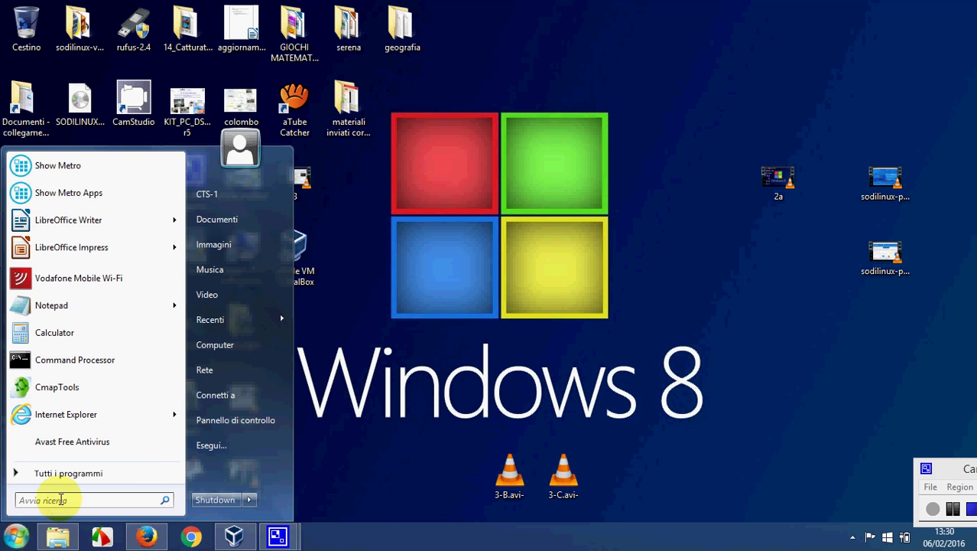
{"action": "left_click", "coordinate": [80, 479]}
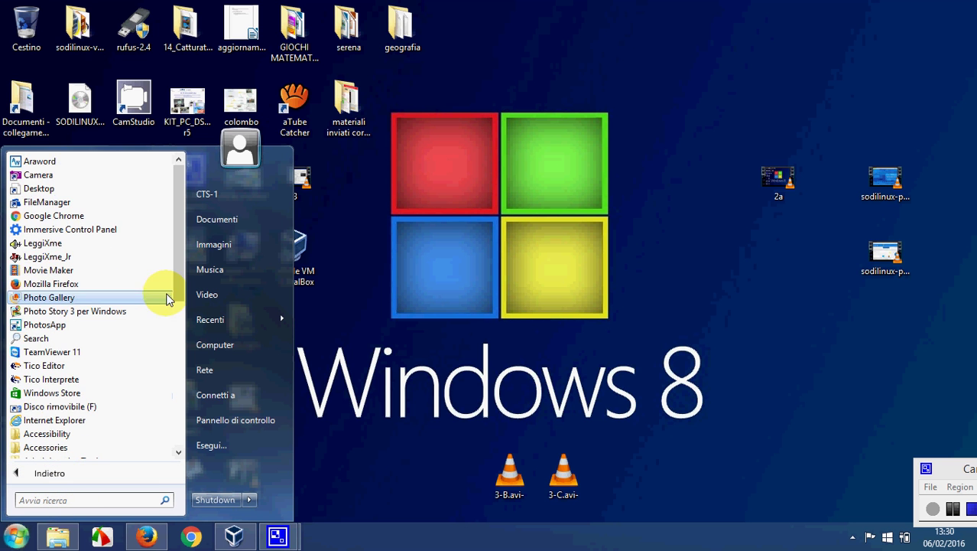
{"action": "left_click_drag", "start_coordinate": [174, 289], "coordinate": [165, 439]}
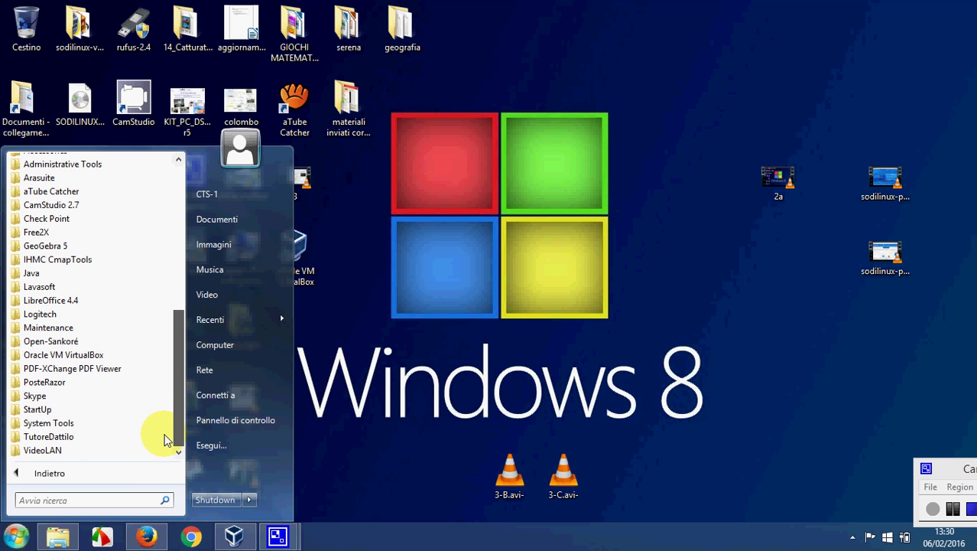
{"action": "left_click", "coordinate": [60, 356]}
{"action": "left_click", "coordinate": [375, 281]}
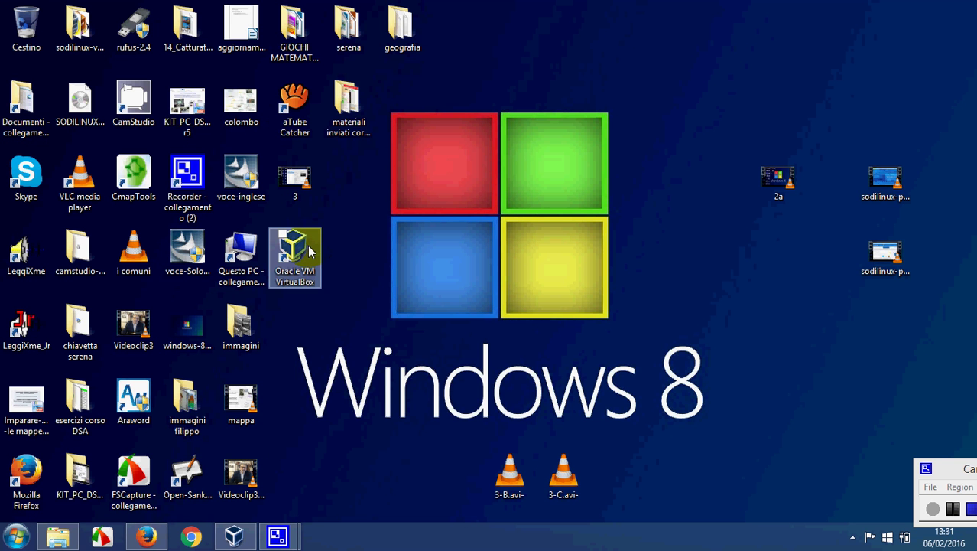
Step: Bring back the VirtualBox manager and start the SoDiLinux@CTS 2015 64bit virtual machine
{"action": "left_click", "coordinate": [235, 535]}
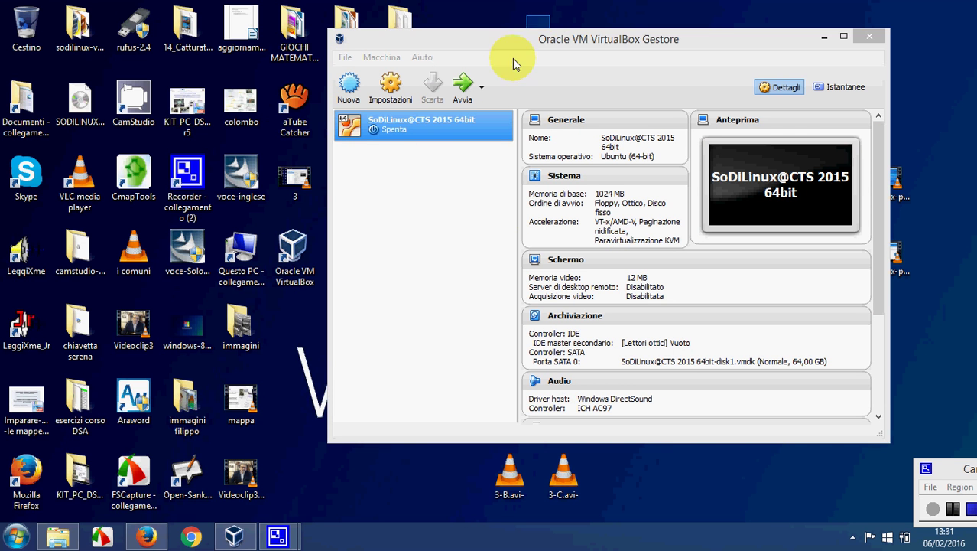
{"action": "left_click", "coordinate": [428, 132]}
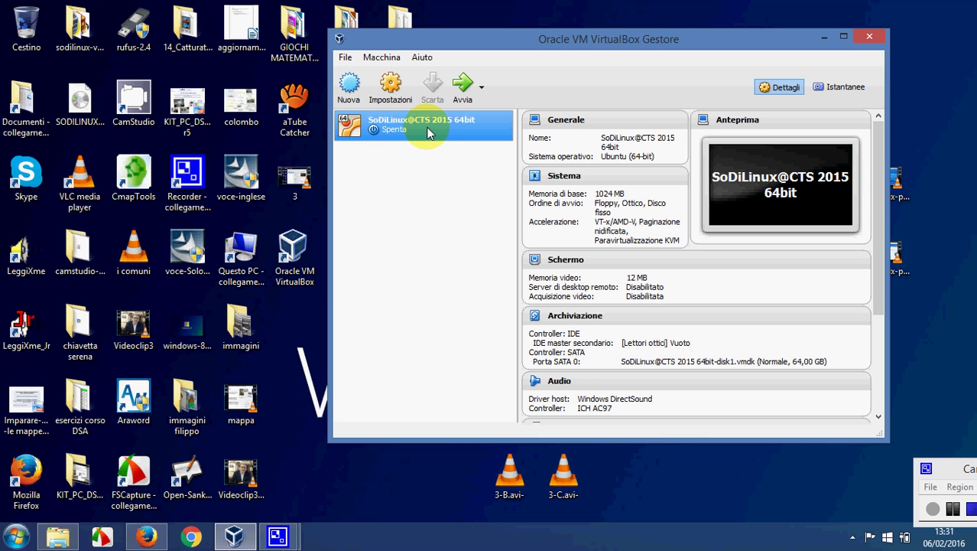
{"action": "double_click", "coordinate": [401, 120]}
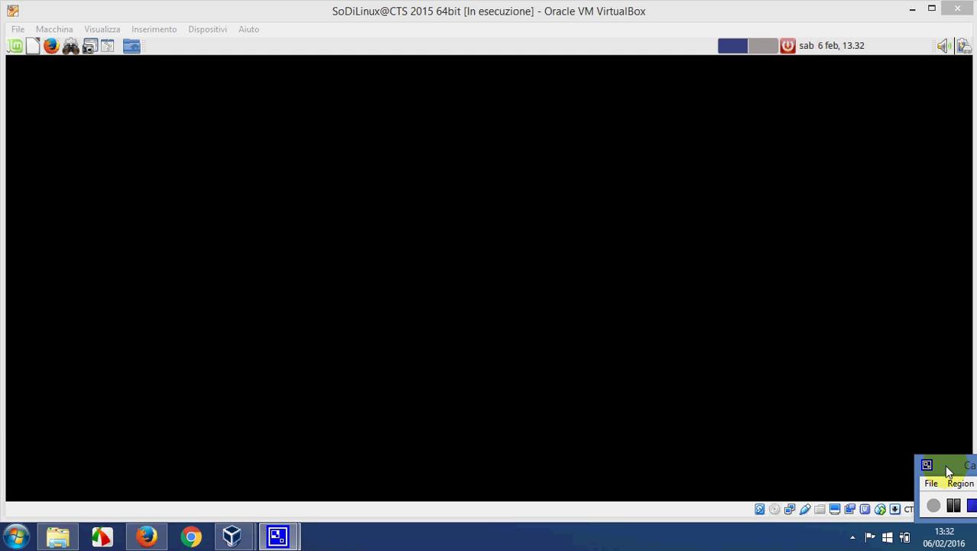
{"action": "left_click_drag", "start_coordinate": [947, 467], "coordinate": [946, 501]}
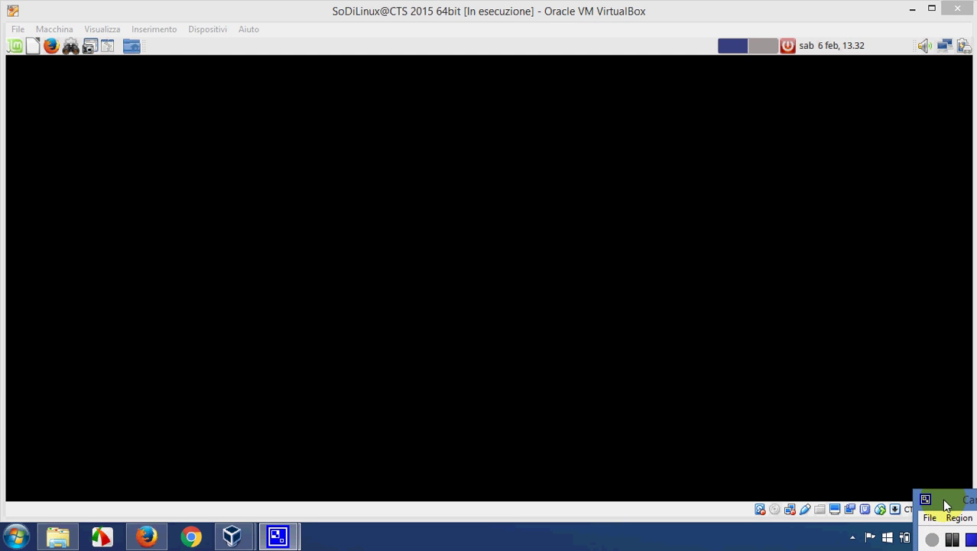
{"action": "left_click", "coordinate": [818, 352]}
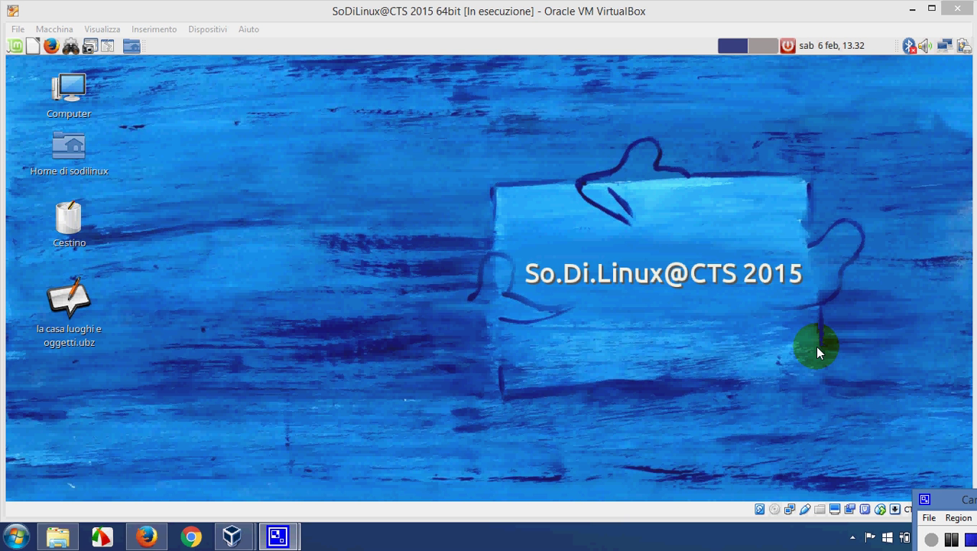
Step: Restore the virtual machine window to a floating size, move it over the manager and shrink it
{"action": "left_click", "coordinate": [826, 13]}
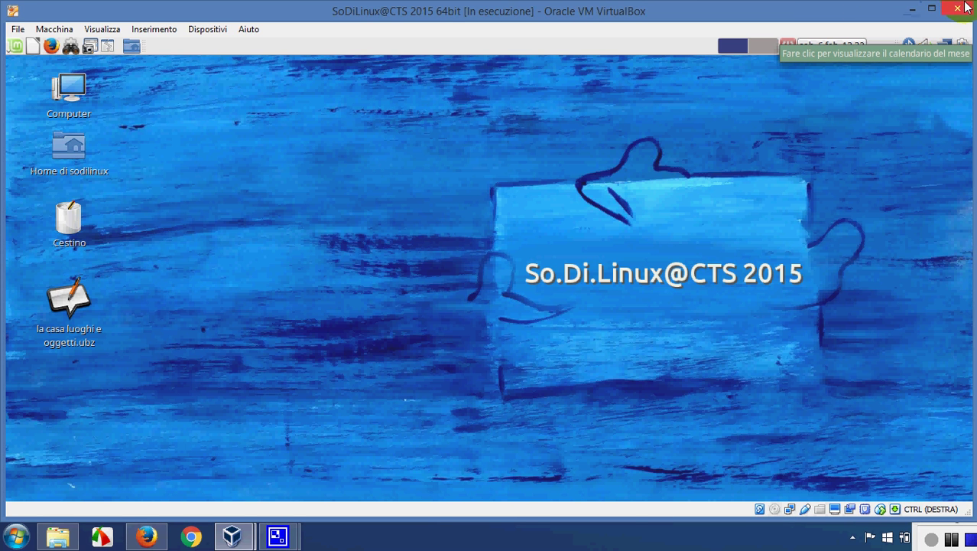
{"action": "left_click", "coordinate": [932, 7]}
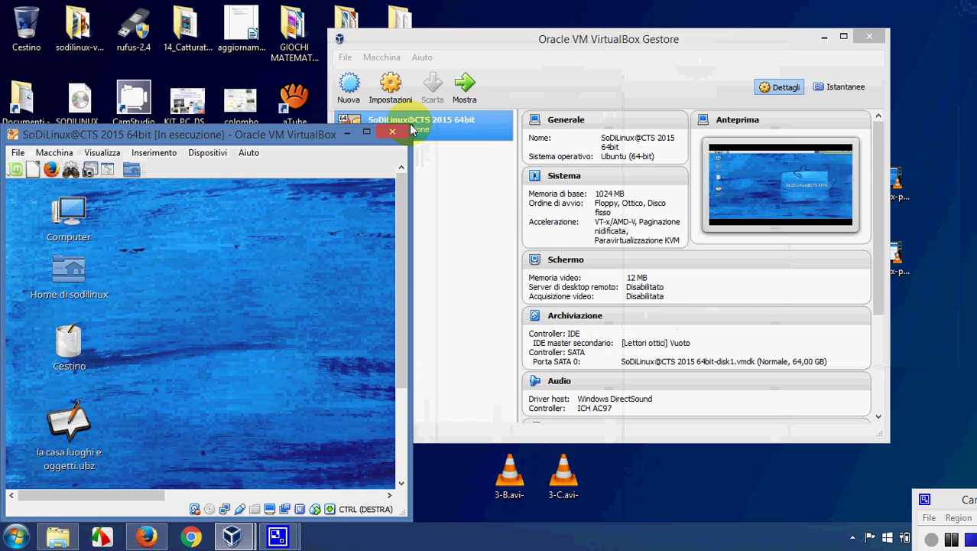
{"action": "left_click_drag", "start_coordinate": [386, 101], "coordinate": [657, 49]}
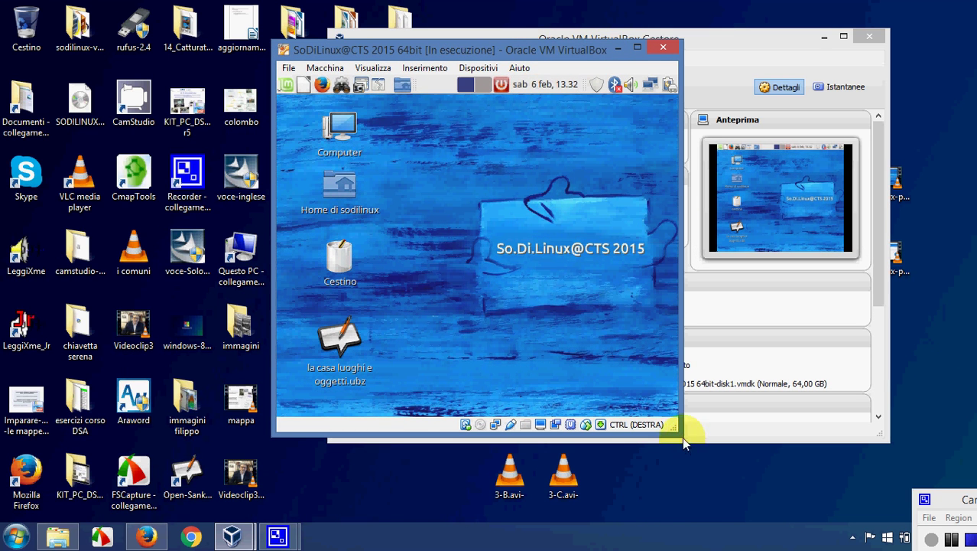
{"action": "left_click_drag", "start_coordinate": [680, 433], "coordinate": [646, 296]}
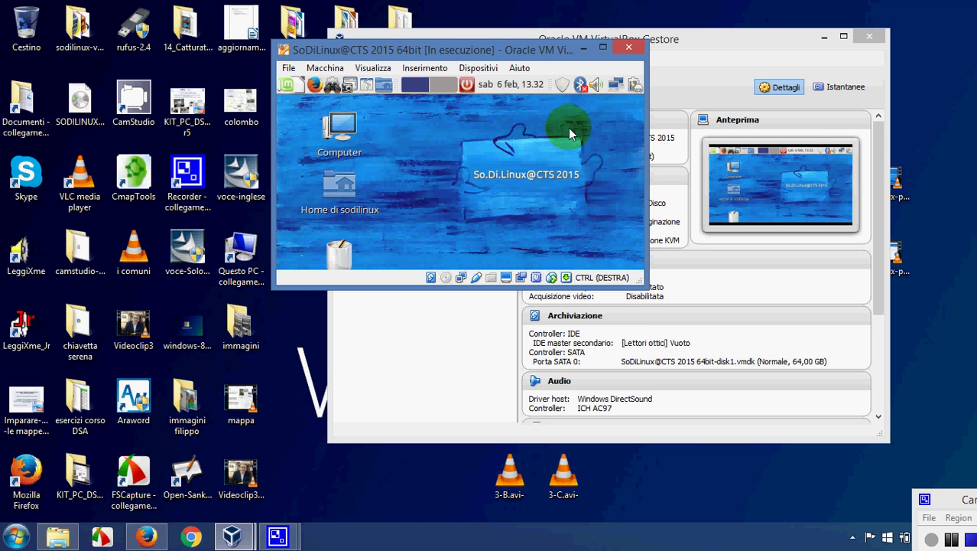
Step: Maximize the SoDiLinux virtual machine window and switch it to full-screen mode
{"action": "left_click", "coordinate": [603, 48]}
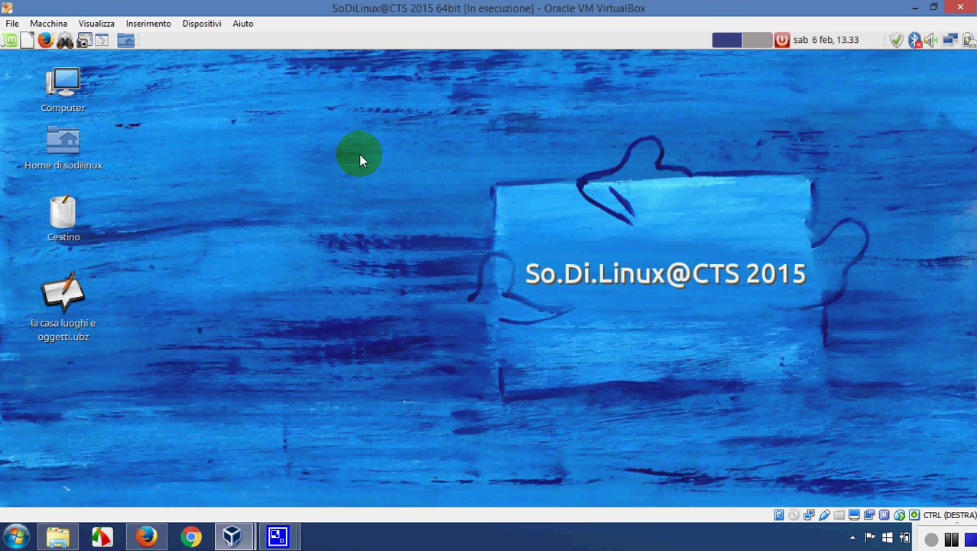
{"action": "left_click", "coordinate": [96, 23]}
{"action": "left_click", "coordinate": [103, 39]}
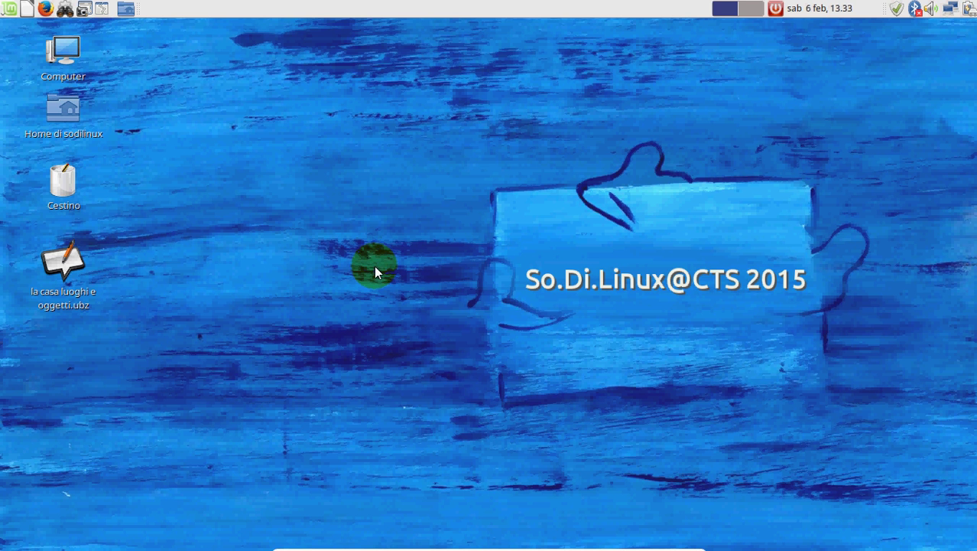
Step: Exit full-screen mode and minimize both the virtual machine and the VirtualBox manager to reach the Windows desktop
{"action": "mouse_move", "coordinate": [478, 544]}
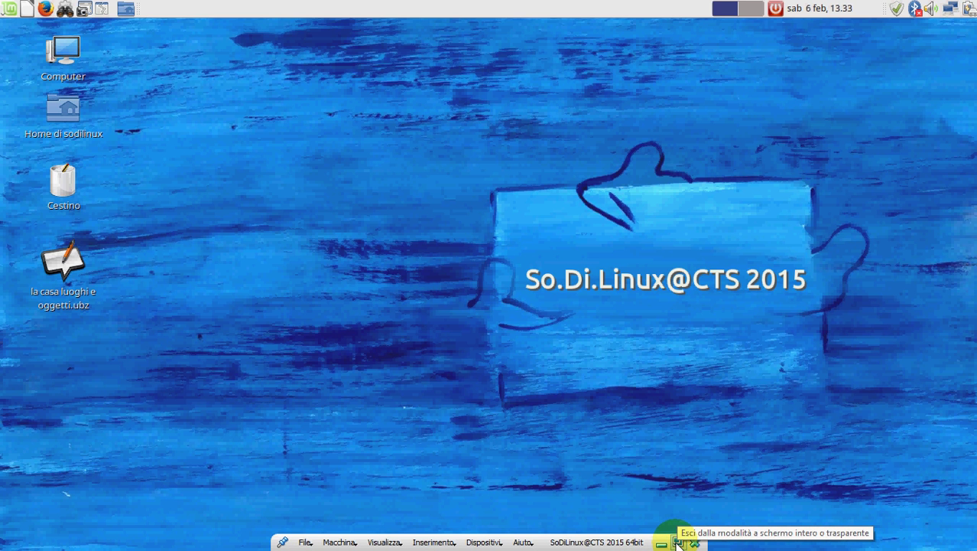
{"action": "left_click", "coordinate": [676, 542]}
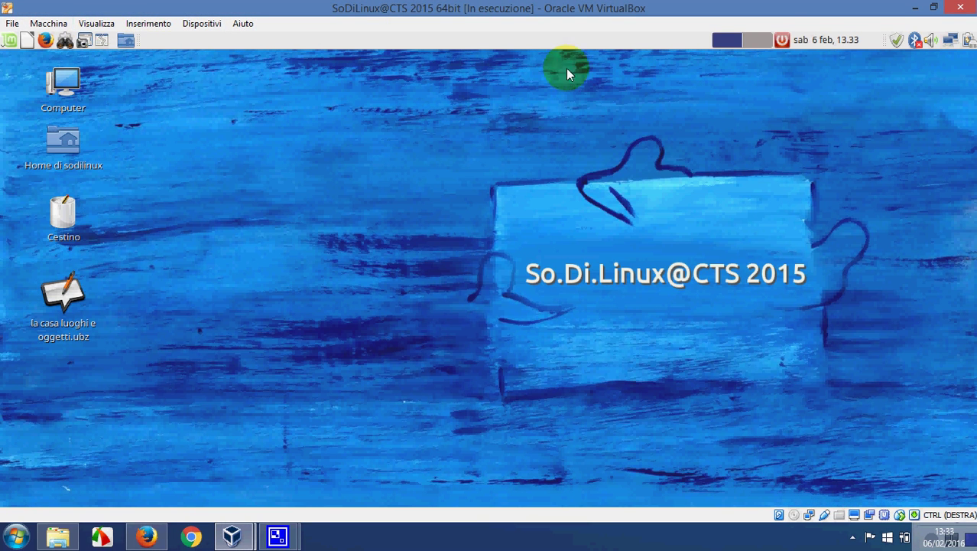
{"action": "left_click", "coordinate": [911, 9]}
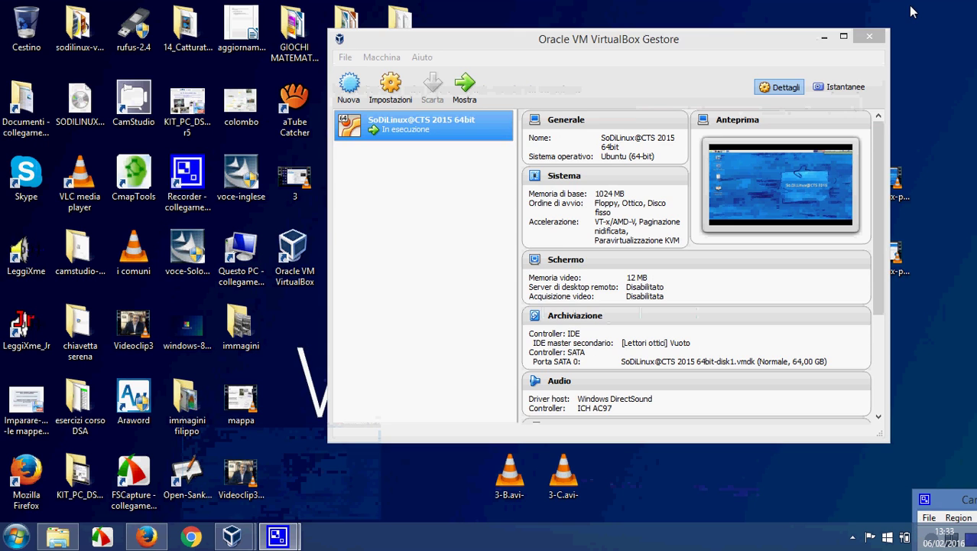
{"action": "left_click", "coordinate": [825, 37]}
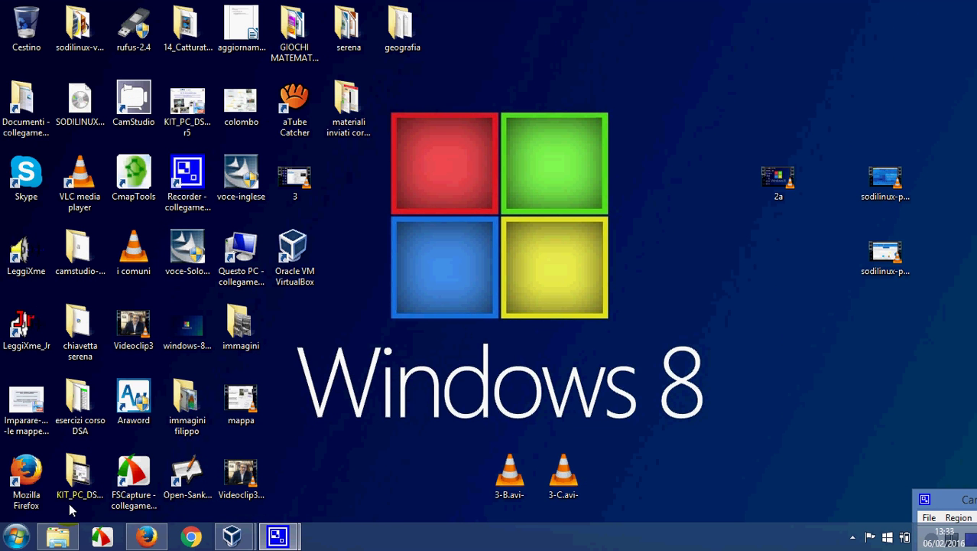
Step: View the colombo image from the Windows desktop and minimize its viewer
{"action": "double_click", "coordinate": [229, 103]}
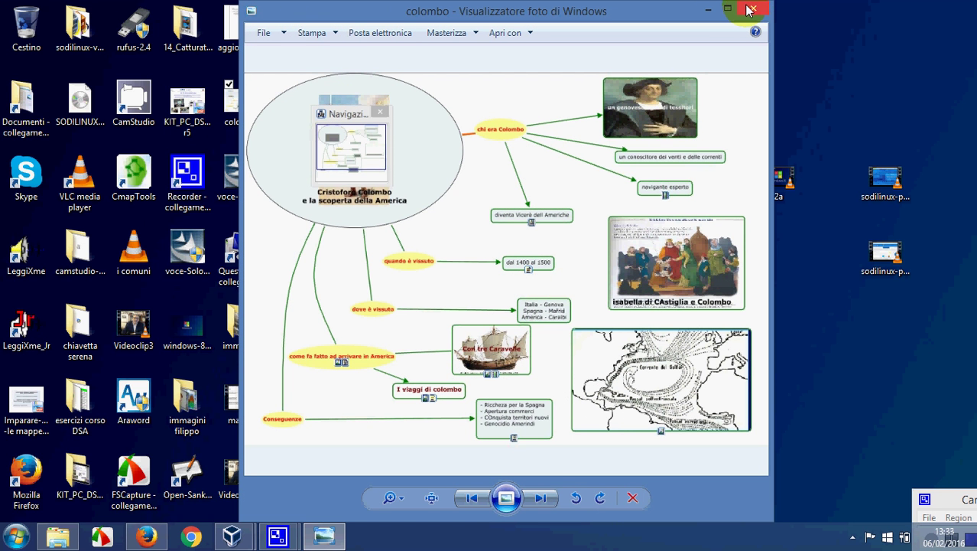
{"action": "left_click", "coordinate": [705, 10]}
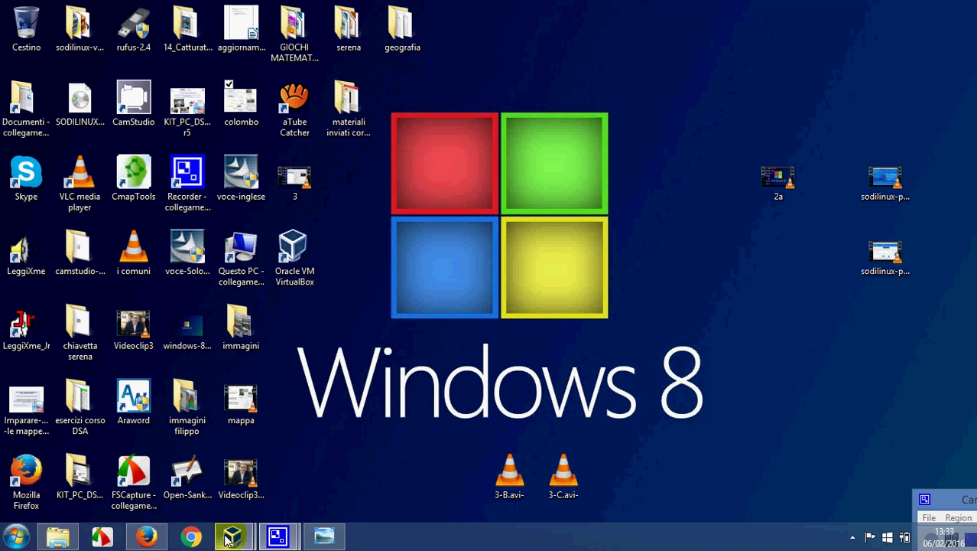
Step: Switch back to the running SoDiLinux virtual machine and display it in full-screen mode
{"action": "mouse_move", "coordinate": [230, 537]}
{"action": "left_click", "coordinate": [294, 474]}
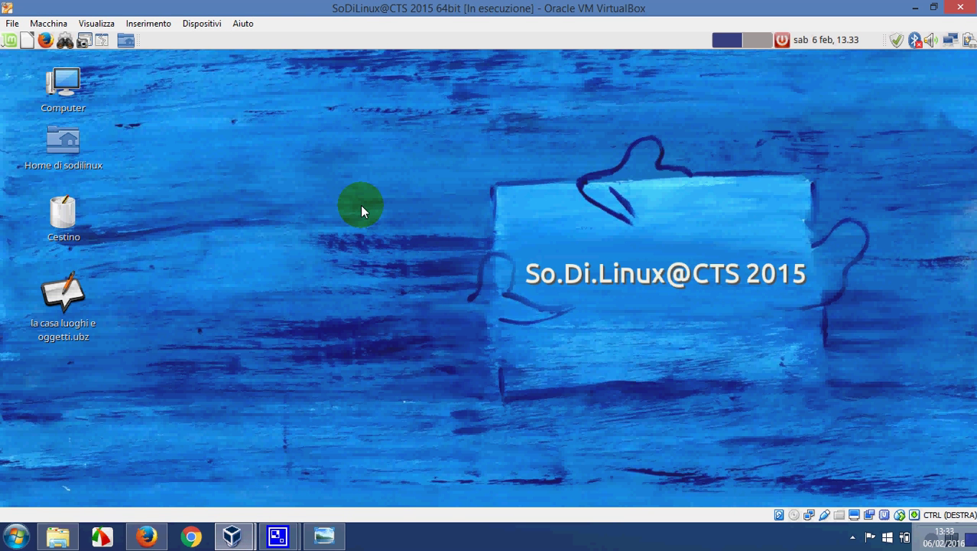
{"action": "left_click", "coordinate": [95, 23]}
{"action": "left_click", "coordinate": [91, 38]}
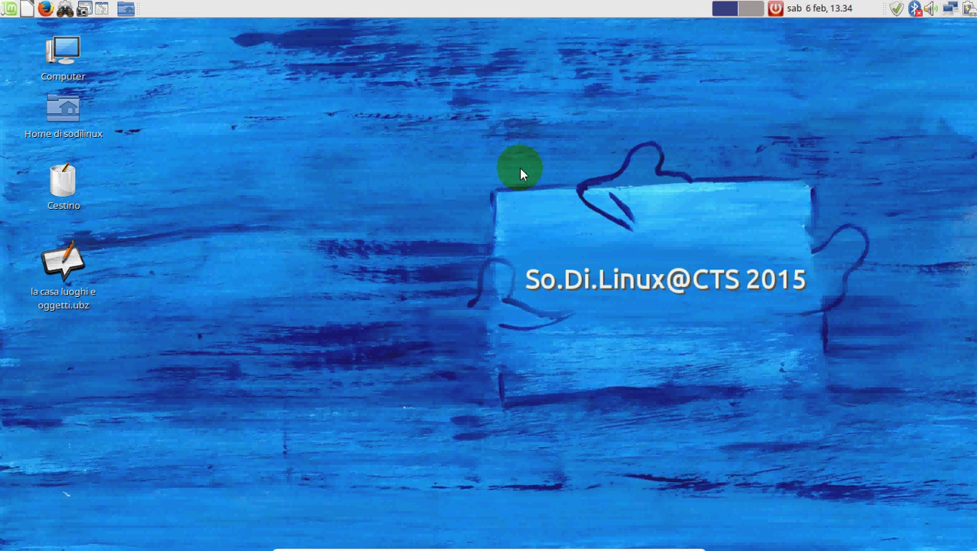
Step: Examine the accessibility applications and the educational applications listed alphabetically and by school level, from Scuola dell'Infanzia to Universita`
{"action": "left_click", "coordinate": [10, 10]}
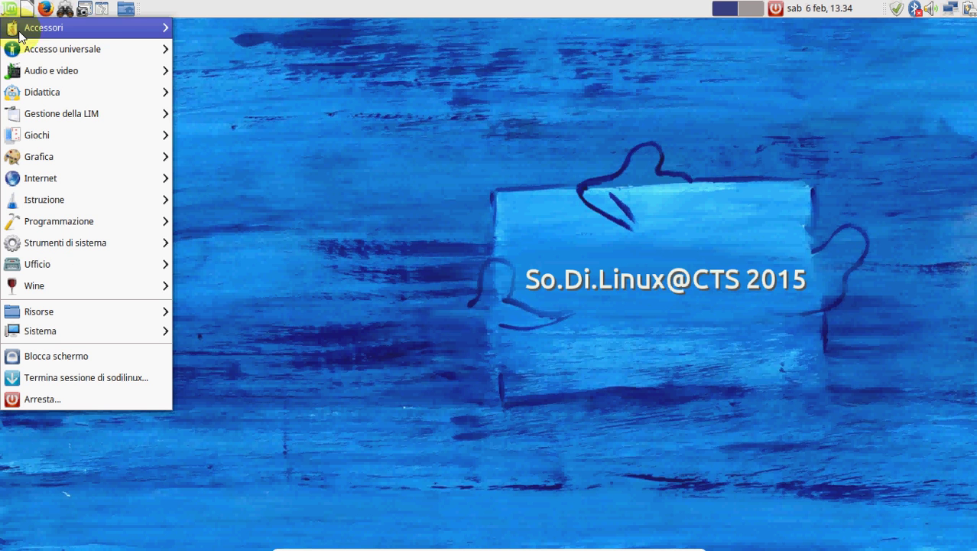
{"action": "mouse_move", "coordinate": [38, 33]}
{"action": "mouse_move", "coordinate": [127, 52]}
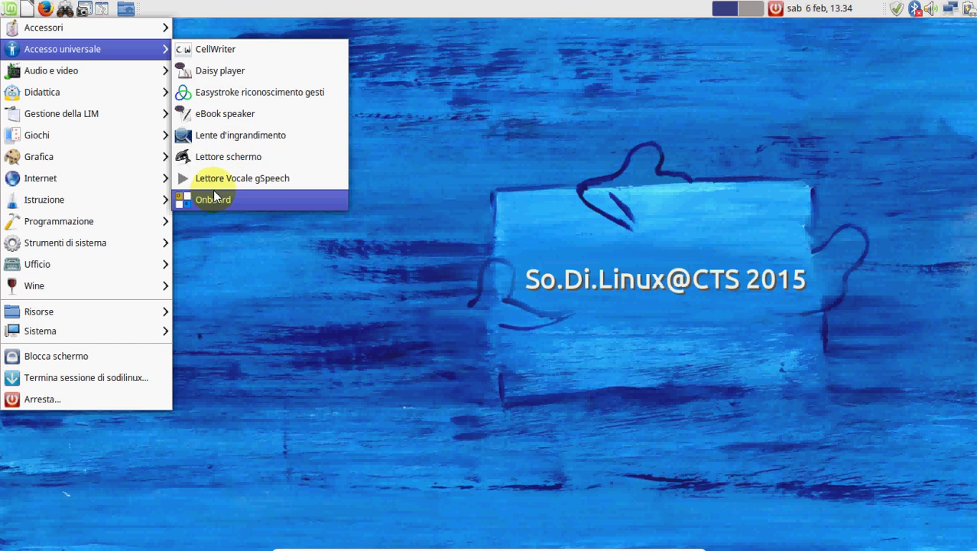
{"action": "mouse_move", "coordinate": [120, 89]}
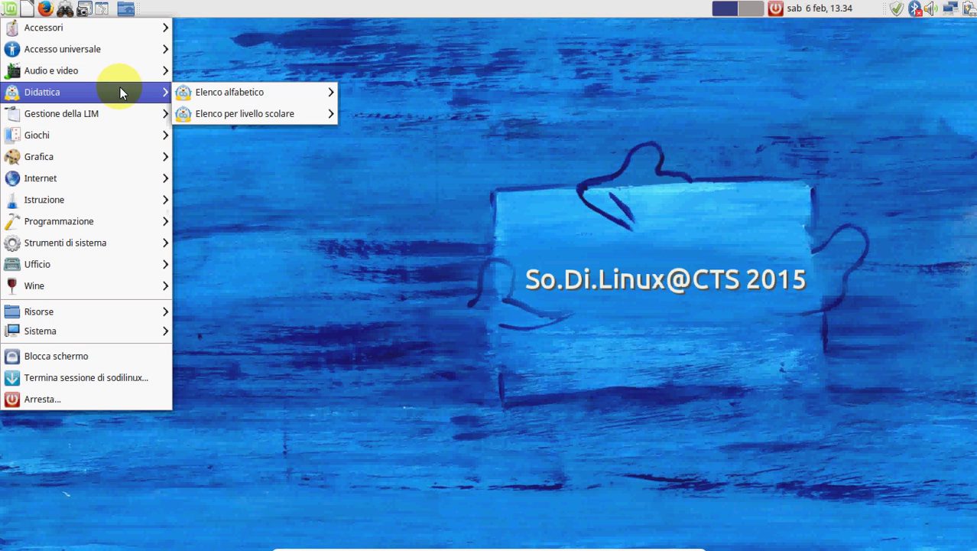
{"action": "mouse_move", "coordinate": [242, 106]}
{"action": "mouse_move", "coordinate": [344, 93]}
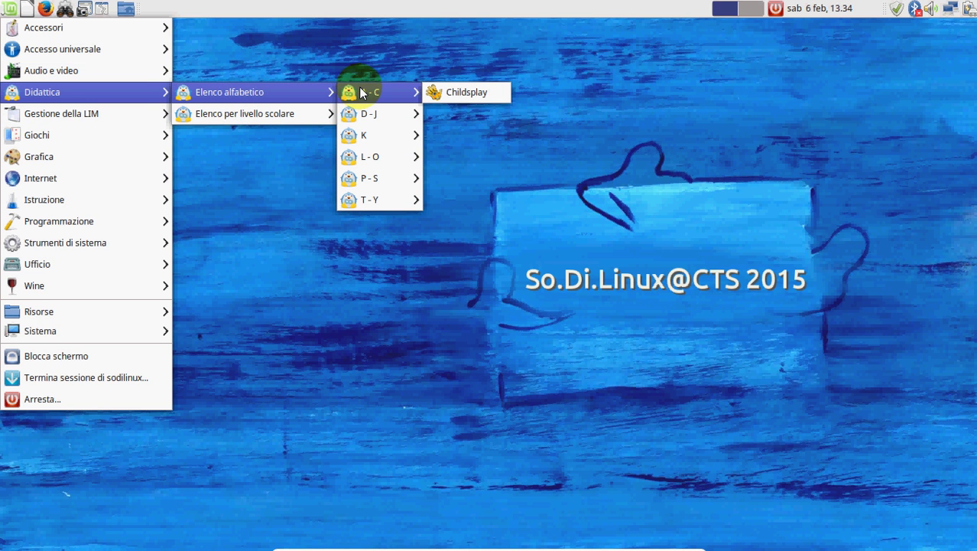
{"action": "mouse_move", "coordinate": [444, 115]}
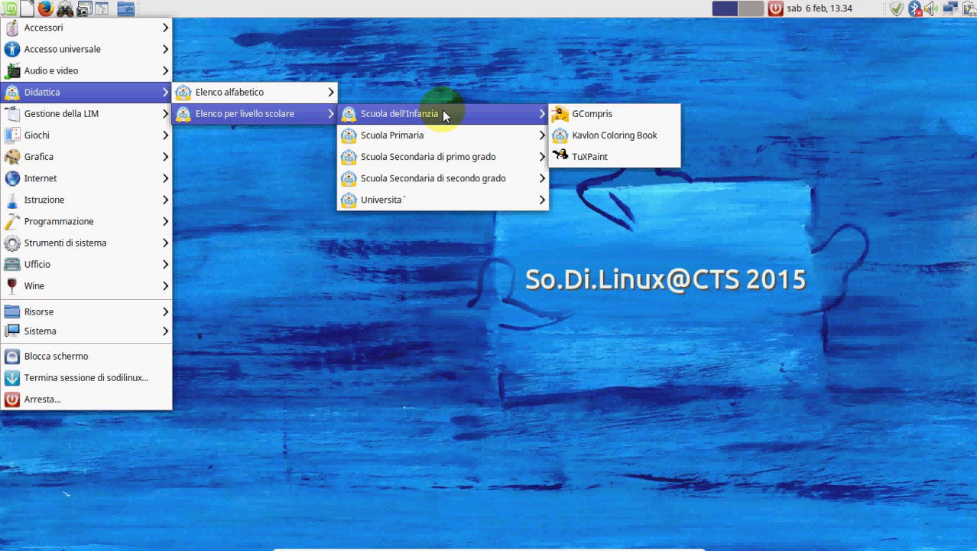
{"action": "mouse_move", "coordinate": [458, 133]}
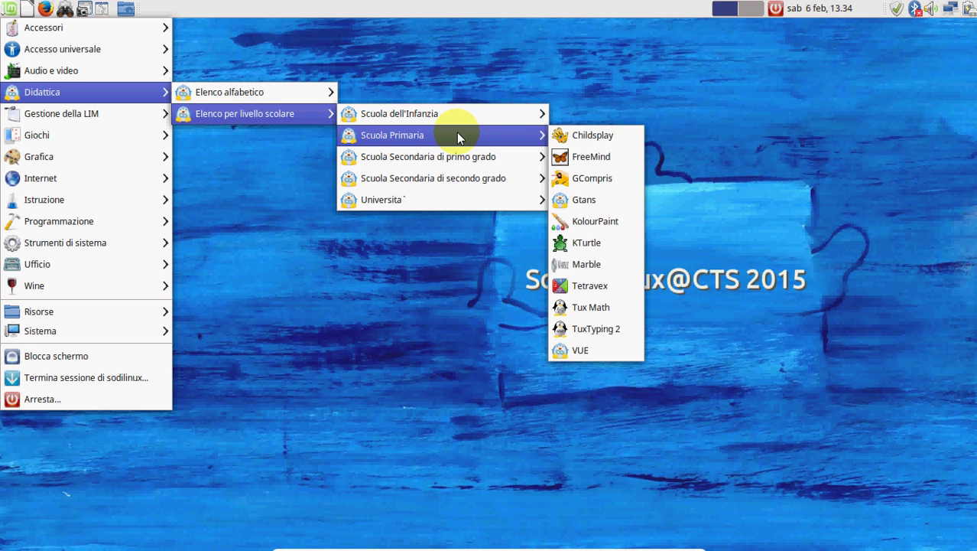
{"action": "mouse_move", "coordinate": [459, 157]}
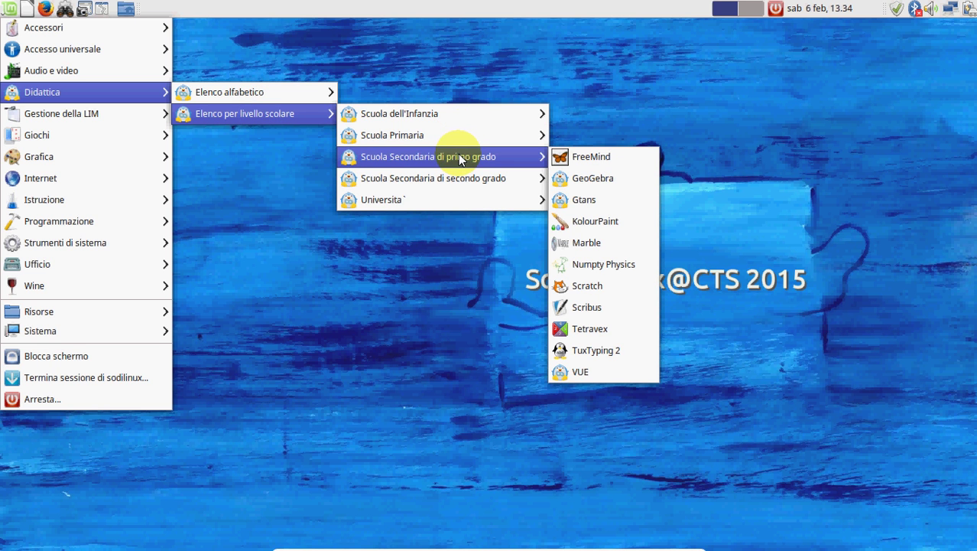
{"action": "mouse_move", "coordinate": [459, 178]}
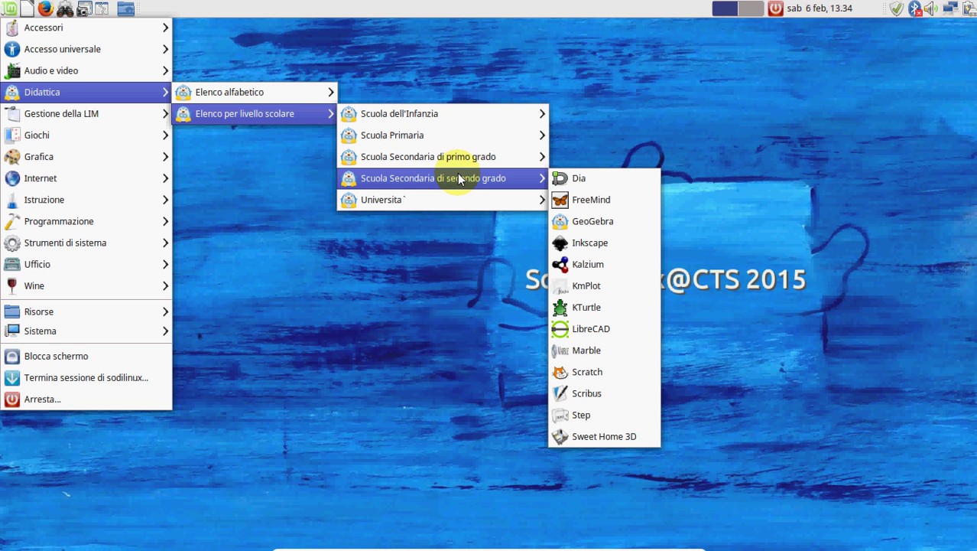
{"action": "mouse_move", "coordinate": [459, 199]}
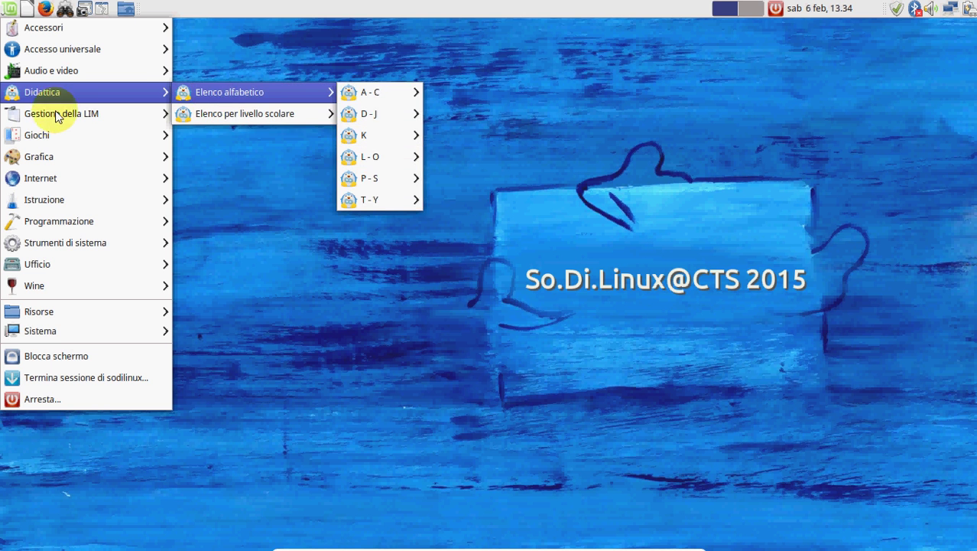
Step: Look through the Internet, system tools, Wine and office applications and start LibreOffice Writer with a blank document
{"action": "mouse_move", "coordinate": [55, 120]}
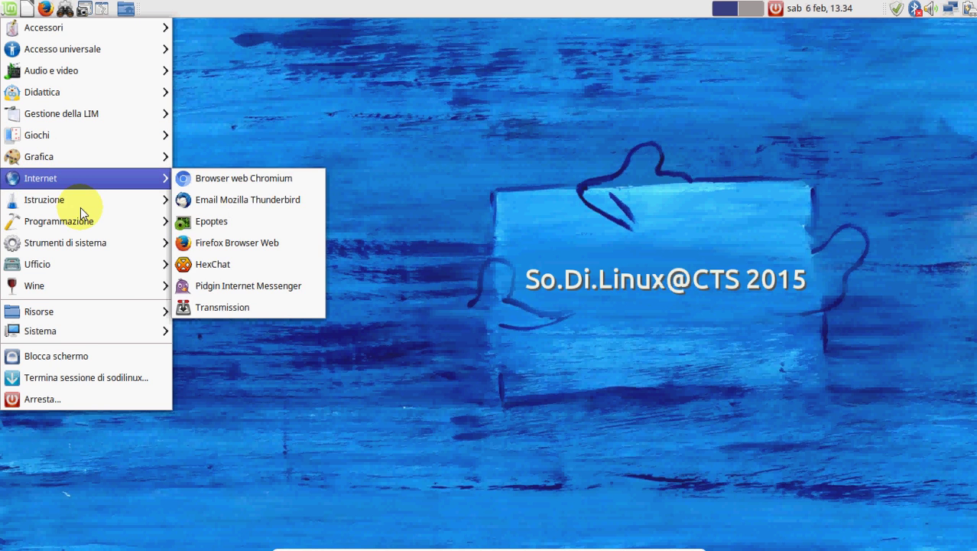
{"action": "mouse_move", "coordinate": [80, 207]}
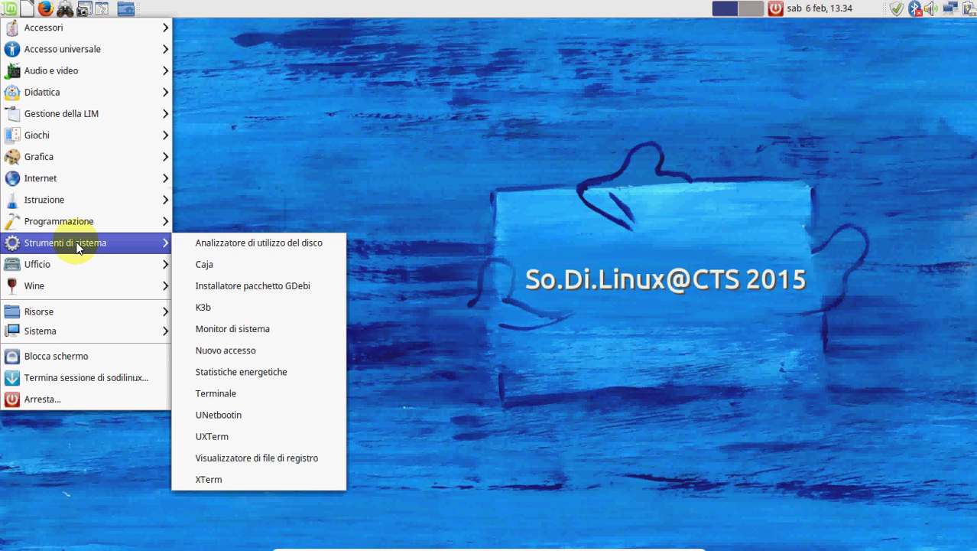
{"action": "mouse_move", "coordinate": [74, 295]}
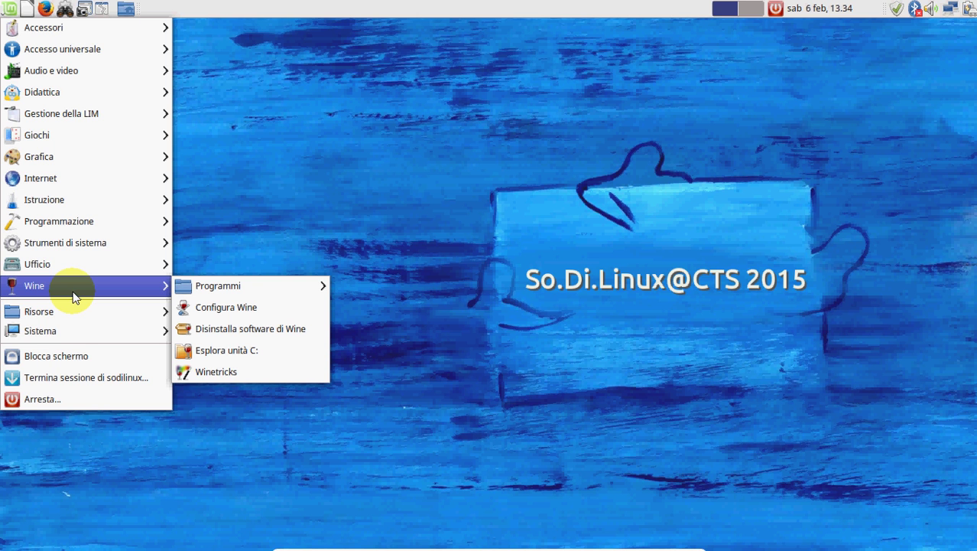
{"action": "mouse_move", "coordinate": [79, 269]}
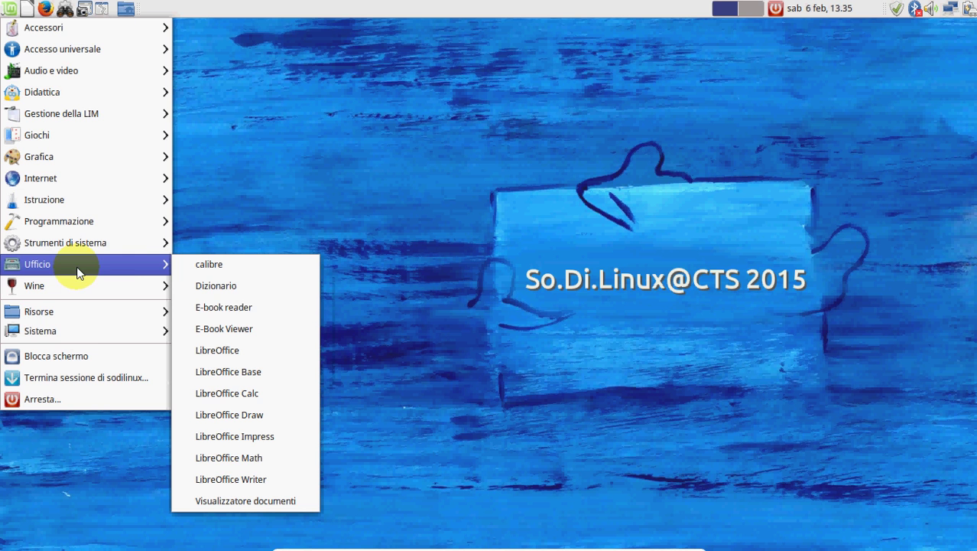
{"action": "left_click", "coordinate": [216, 478]}
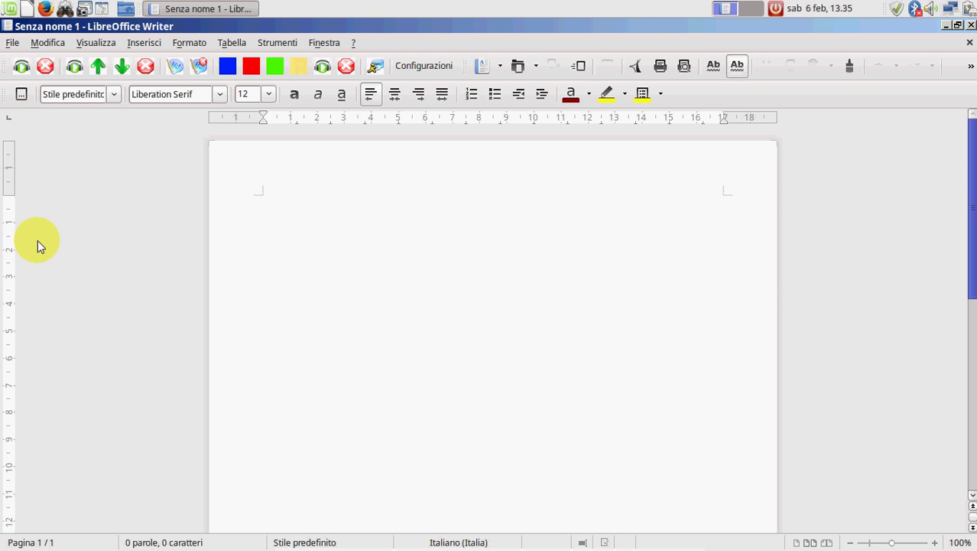
Step: Move the Vox toolbar to its own row below the formatting toolbar and view its voice configuration without changing it
{"action": "left_click_drag", "start_coordinate": [9, 66], "coordinate": [35, 125]}
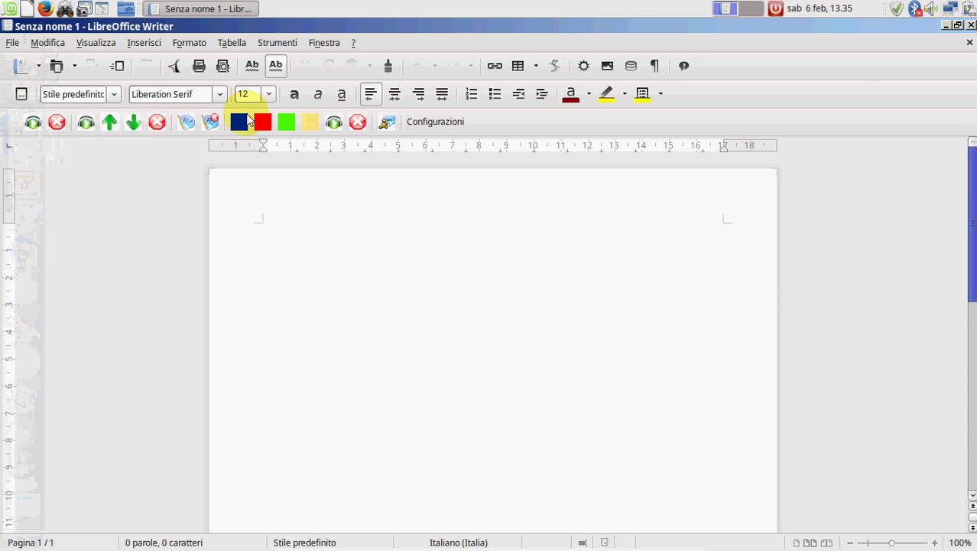
{"action": "left_click", "coordinate": [452, 126]}
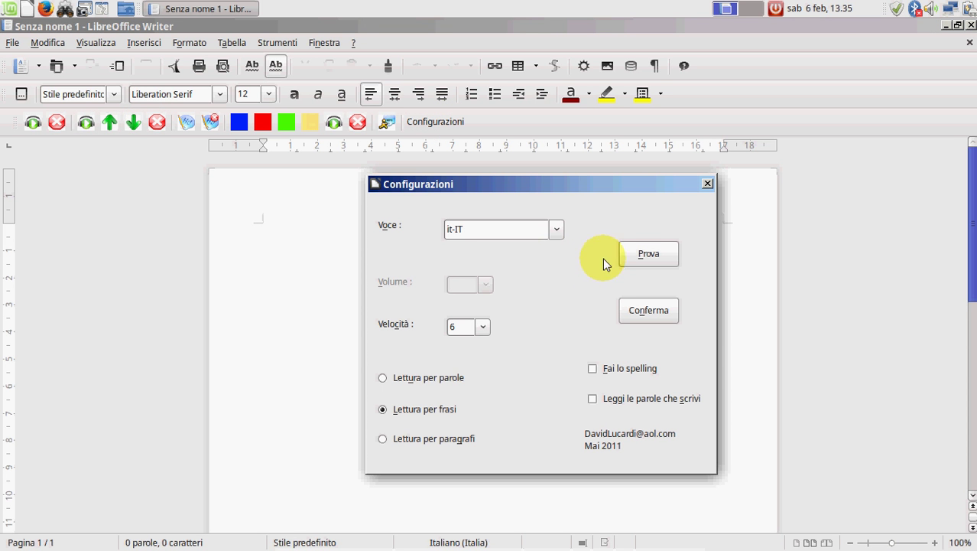
{"action": "left_click", "coordinate": [708, 183]}
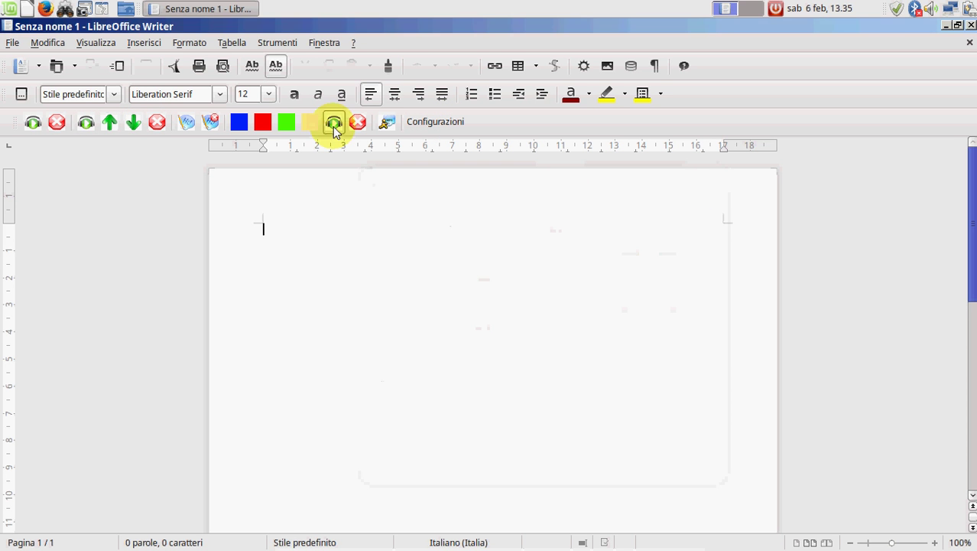
Step: Hide the Vox toolbar in Writer
{"action": "left_click", "coordinate": [107, 47]}
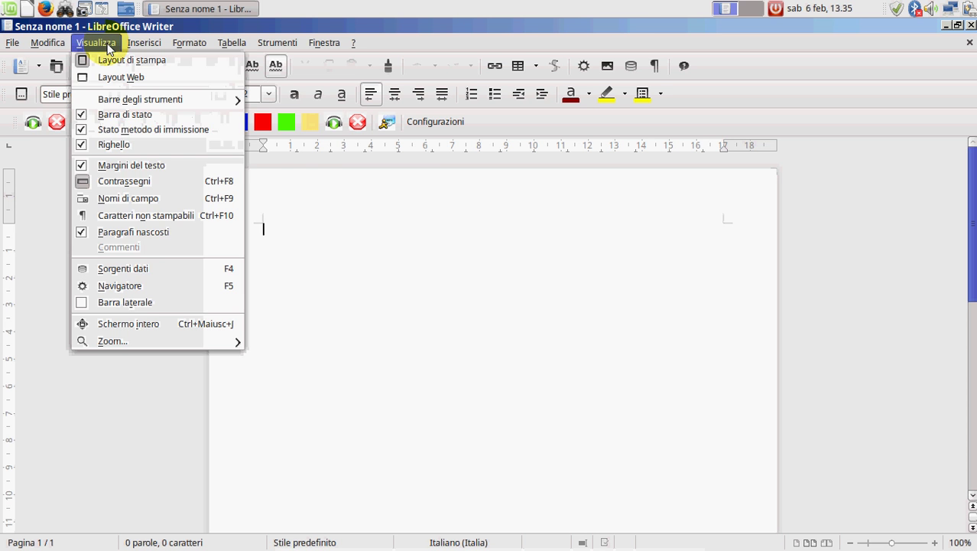
{"action": "mouse_move", "coordinate": [146, 107]}
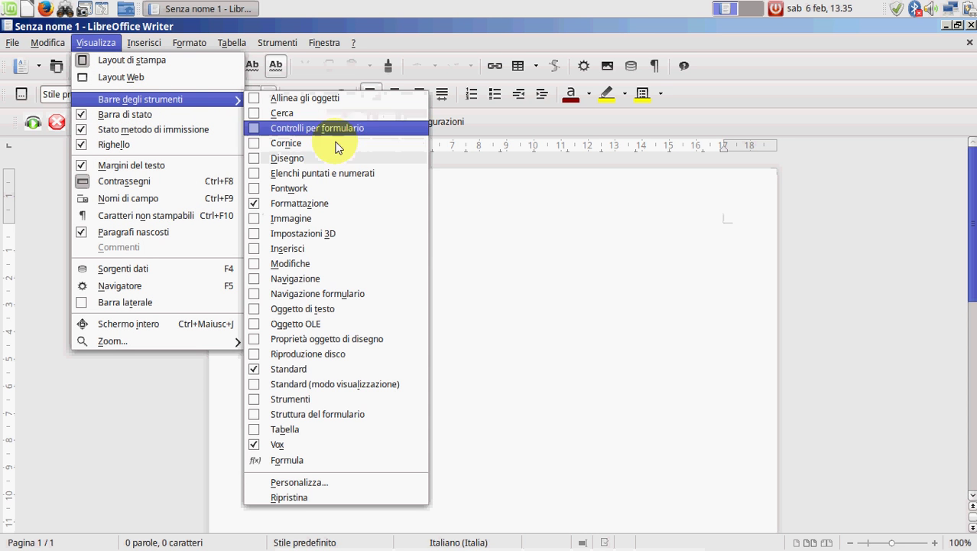
{"action": "left_click", "coordinate": [256, 442]}
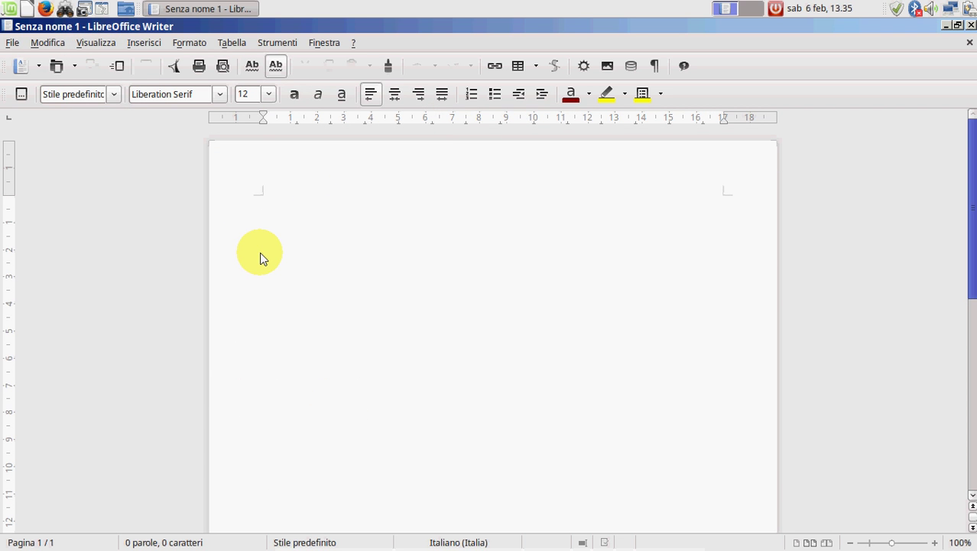
Step: Write "Il primo documento di sodi per win" as the document's first line and start a new paragraph
{"action": "type", "text": "Il primo diocu"}
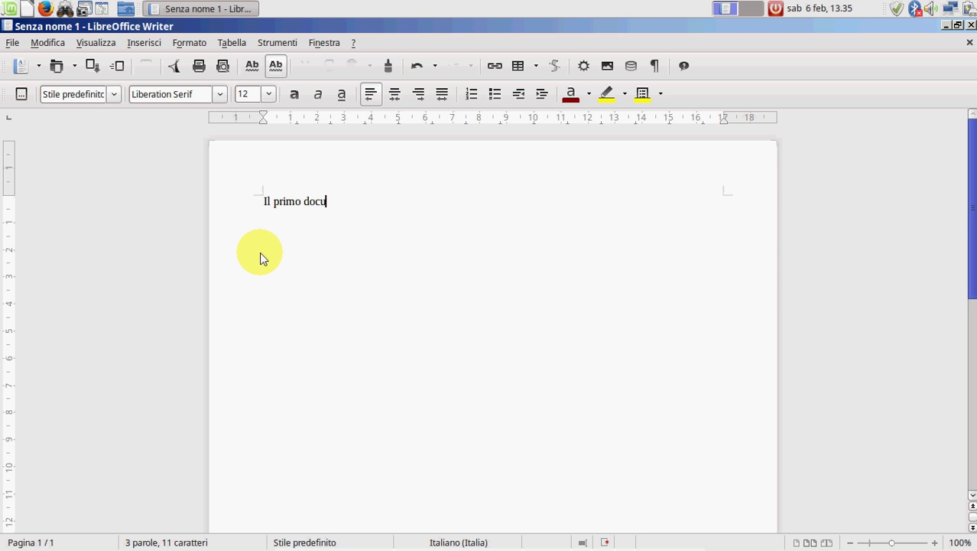
{"action": "type", "text": "mento di sodi"}
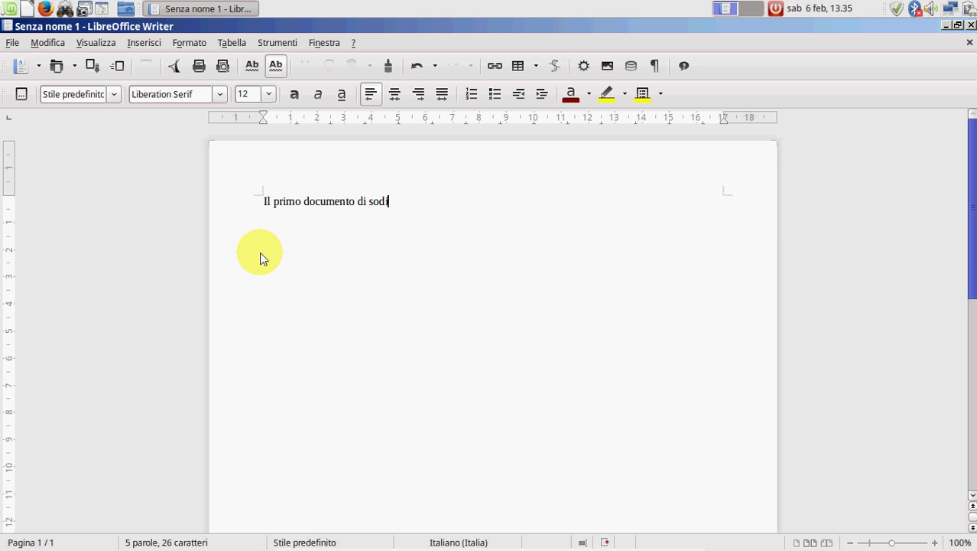
{"action": "type", "text": " per win"}
{"action": "key", "text": "Return"}
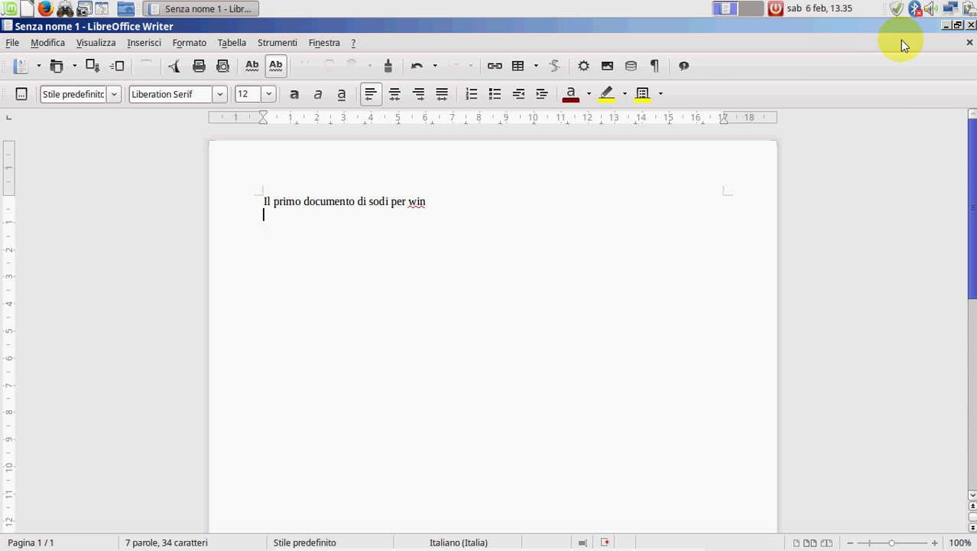
Step: Move the unmaximized Writer window off the wallpaper logo and copy an area screenshot of the So.Di.Linux@CTS 2015 drawing to the clipboard
{"action": "left_click", "coordinate": [956, 29]}
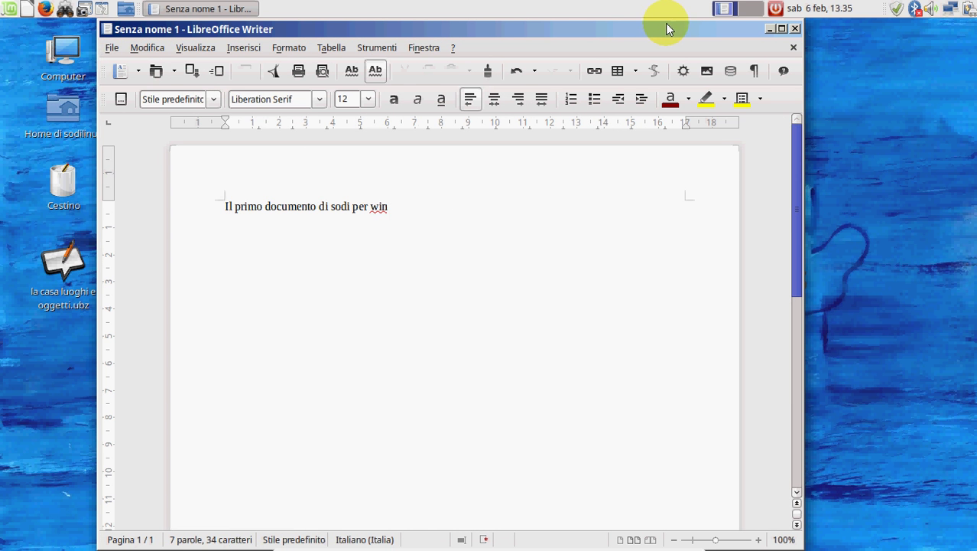
{"action": "left_click_drag", "start_coordinate": [657, 31], "coordinate": [716, 316]}
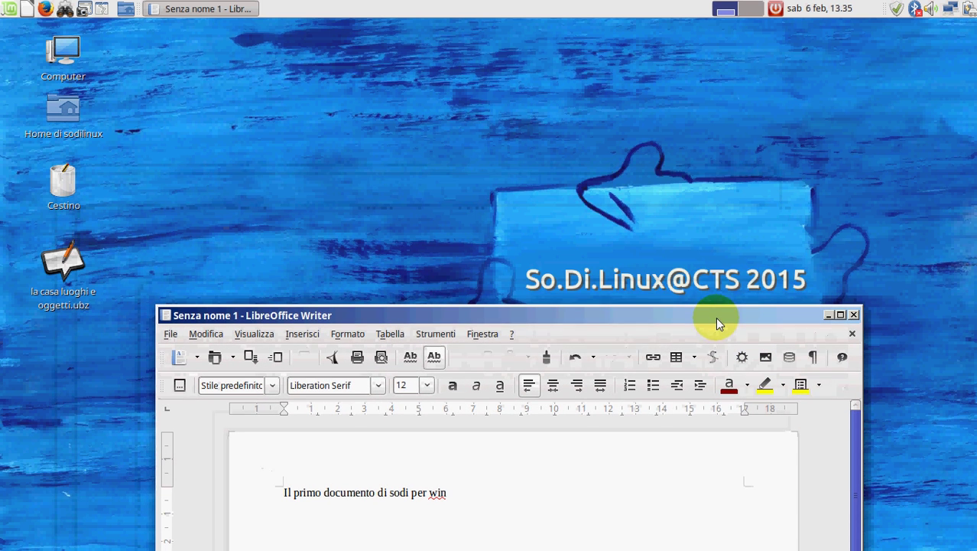
{"action": "left_click", "coordinate": [101, 9]}
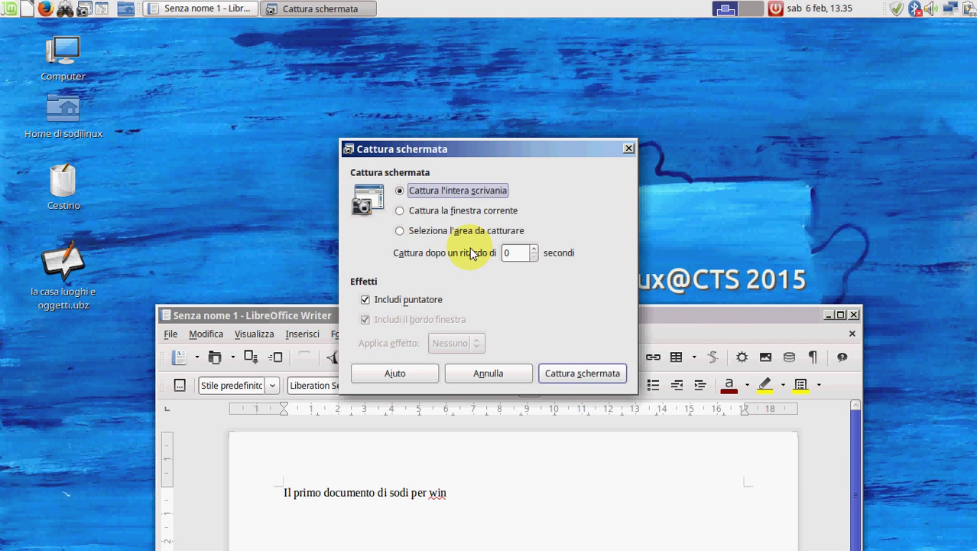
{"action": "left_click", "coordinate": [466, 230]}
{"action": "left_click", "coordinate": [559, 380]}
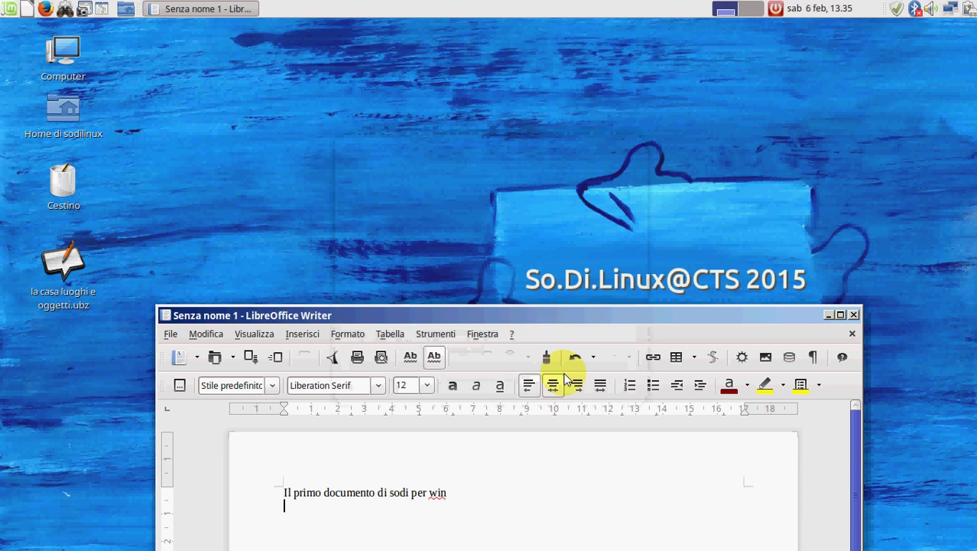
{"action": "left_click_drag", "start_coordinate": [409, 154], "coordinate": [498, 279]}
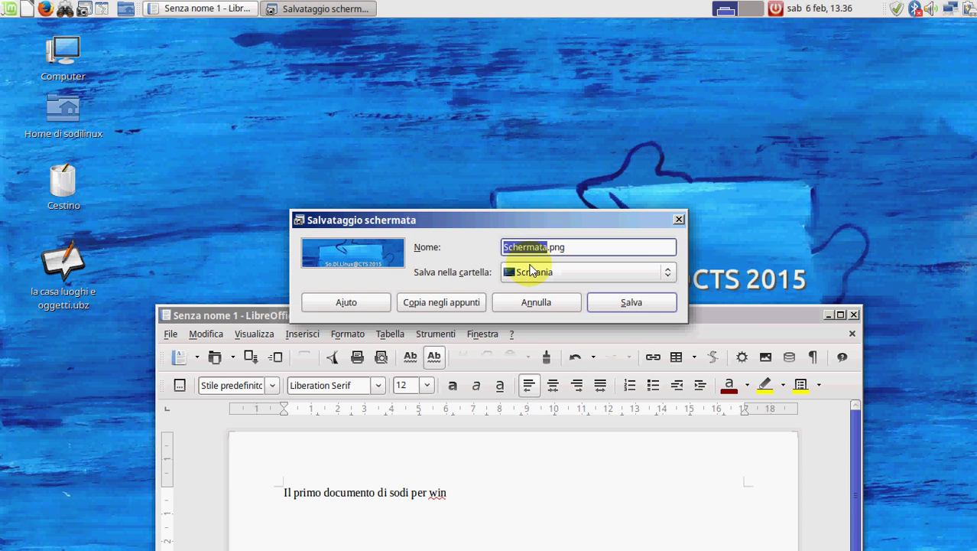
{"action": "left_click", "coordinate": [441, 312]}
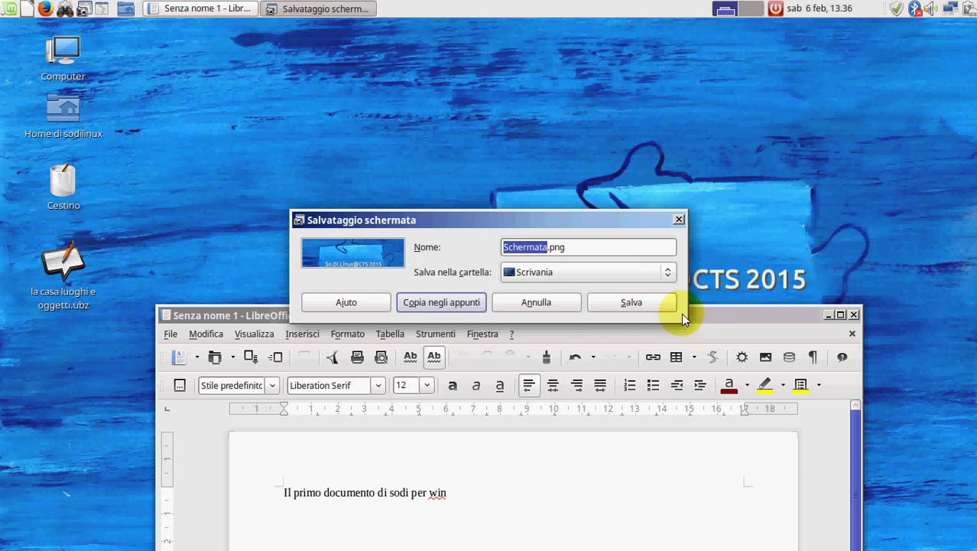
Step: Bring the Writer window back up and paste the captured logo image below the text
{"action": "left_click_drag", "start_coordinate": [725, 316], "coordinate": [691, 44]}
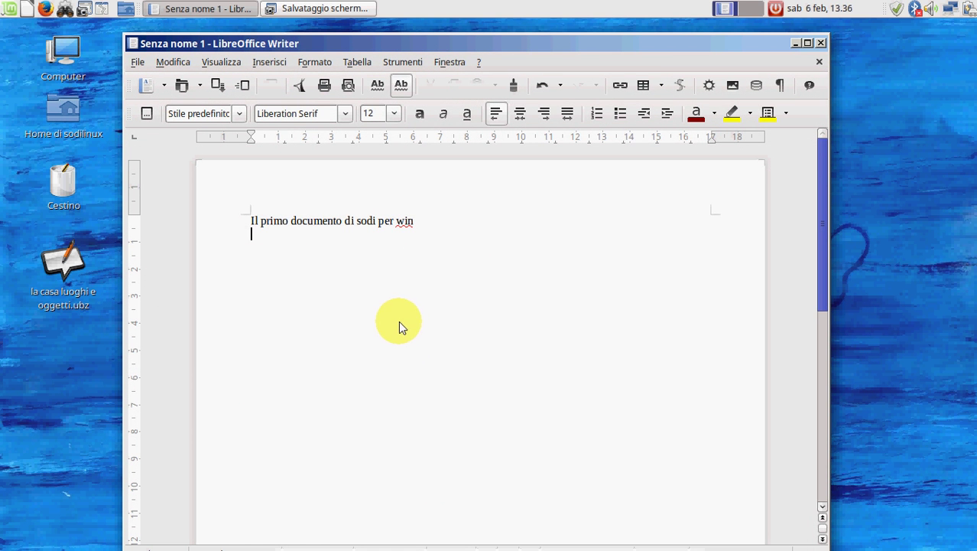
{"action": "key", "text": "ctrl+v"}
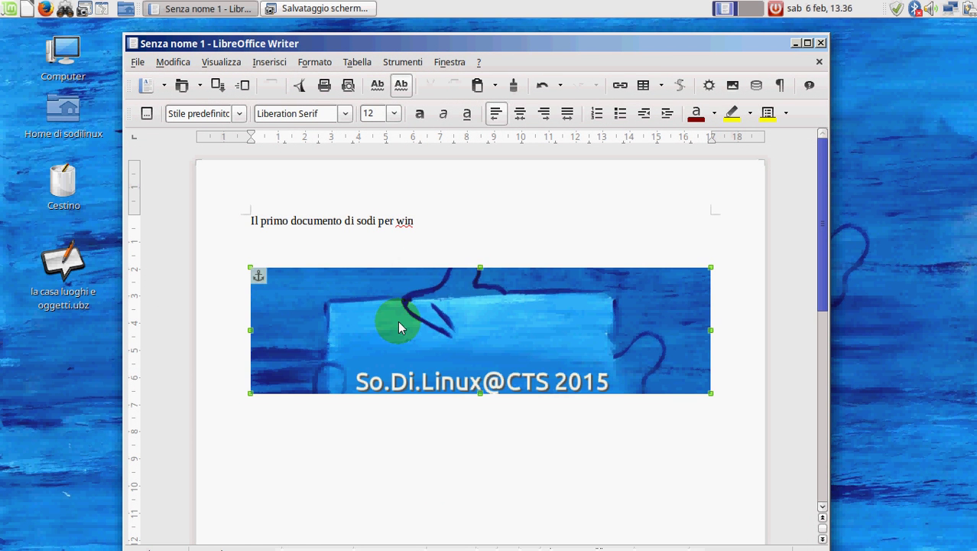
Step: Add the title line "File di prova" above the existing text
{"action": "left_click", "coordinate": [240, 221]}
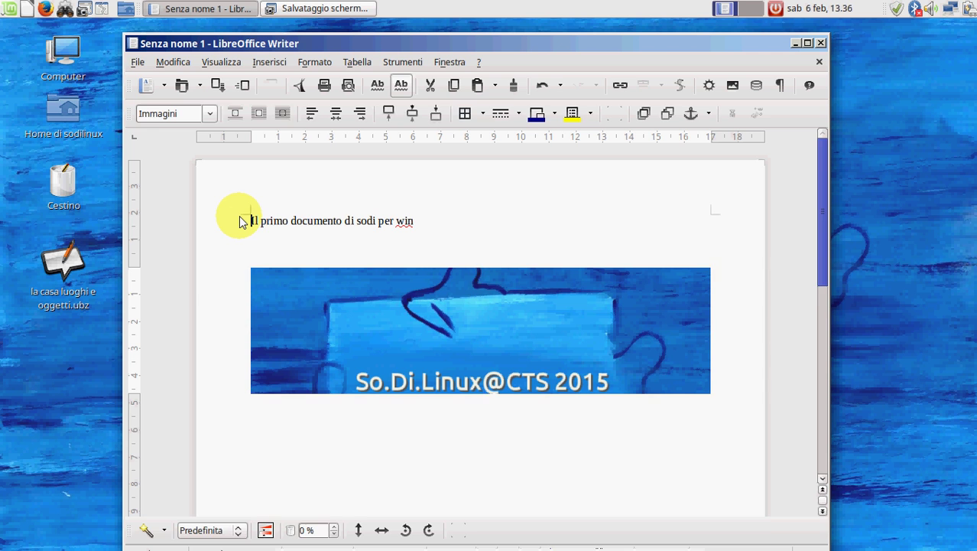
{"action": "key", "text": "Return"}
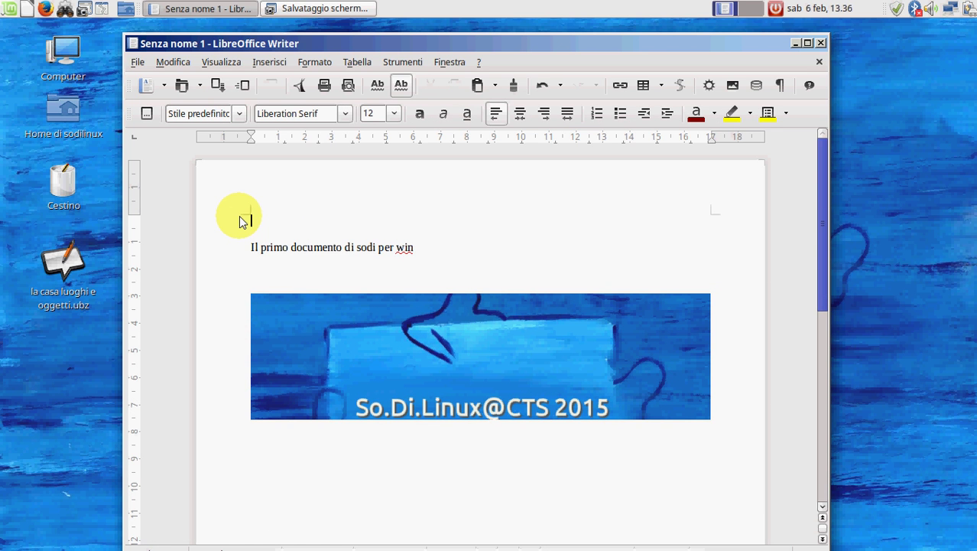
{"action": "type", "text": "file di èrova"}
{"action": "left_click", "coordinate": [283, 219]}
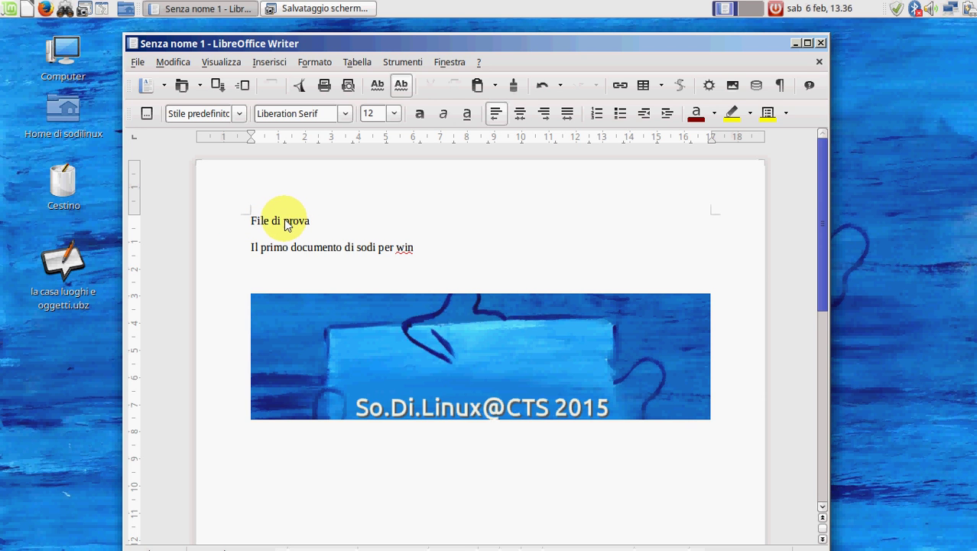
{"action": "left_click_drag", "start_coordinate": [284, 218], "coordinate": [160, 63]}
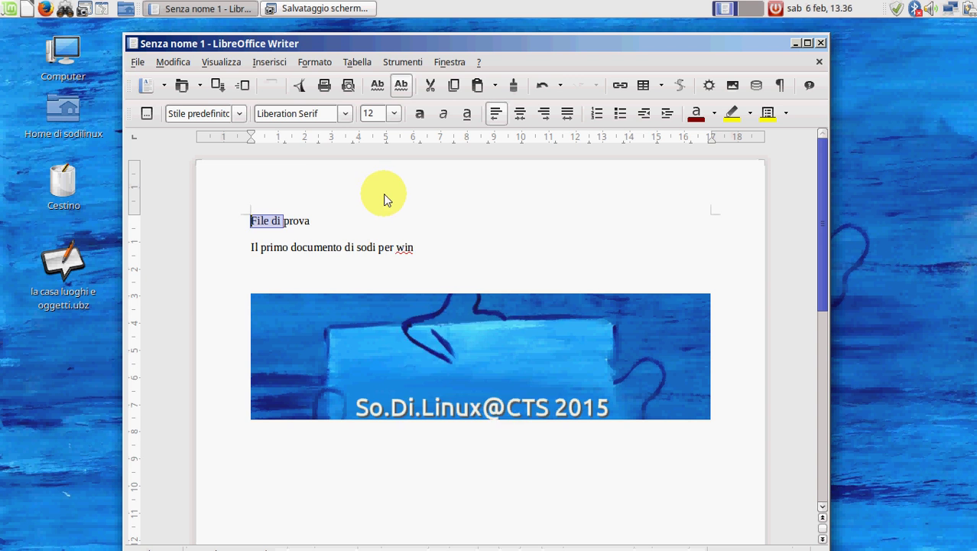
{"action": "right_click", "coordinate": [383, 193]}
Step: Start saving the document under a new name and replace the default file name with "prima prova"
{"action": "left_click", "coordinate": [134, 65]}
{"action": "left_click", "coordinate": [135, 63]}
{"action": "left_click", "coordinate": [140, 62]}
{"action": "left_click", "coordinate": [140, 64]}
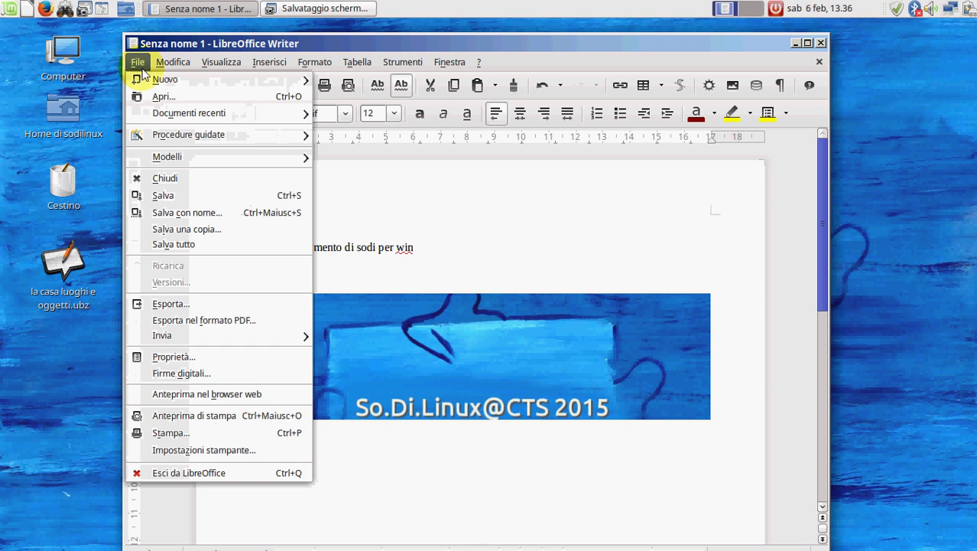
{"action": "left_click", "coordinate": [142, 205]}
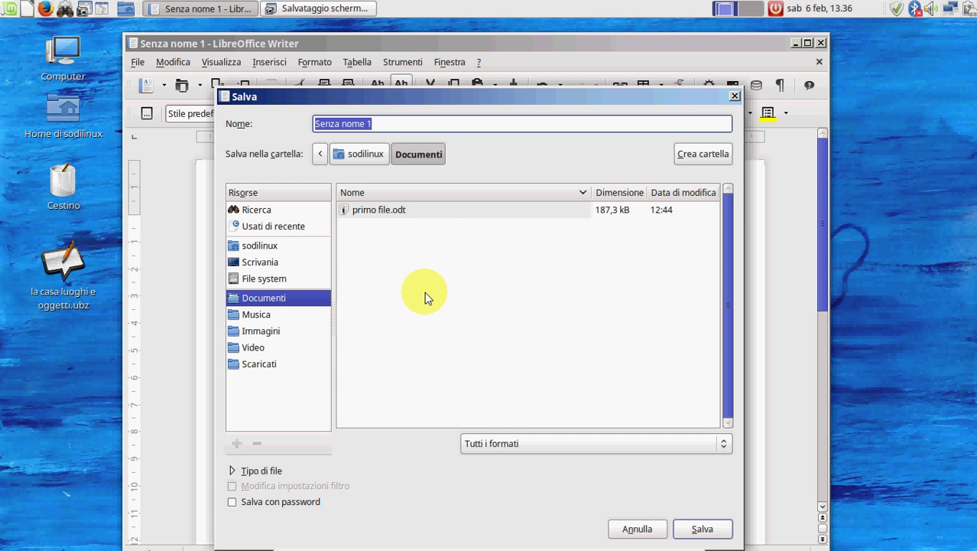
{"action": "left_click", "coordinate": [407, 128]}
{"action": "key", "text": "BackSpace"}
{"action": "key", "text": "BackSpace"}
{"action": "key", "text": "BackSpace"}
{"action": "key", "text": "BackSpace"}
{"action": "key", "text": "BackSpace"}
{"action": "key", "text": "BackSpace"}
{"action": "key", "text": "BackSpace"}
{"action": "key", "text": "BackSpace"}
{"action": "key", "text": "BackSpace"}
{"action": "key", "text": "BackSpace"}
{"action": "key", "text": "BackSpace"}
{"action": "key", "text": "BackSpace"}
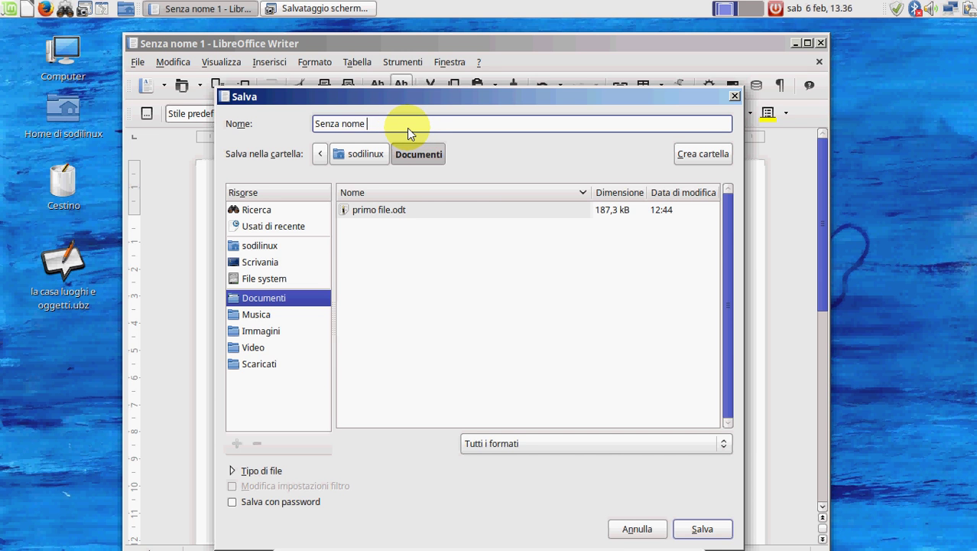
{"action": "type", "text": "prima prova"}
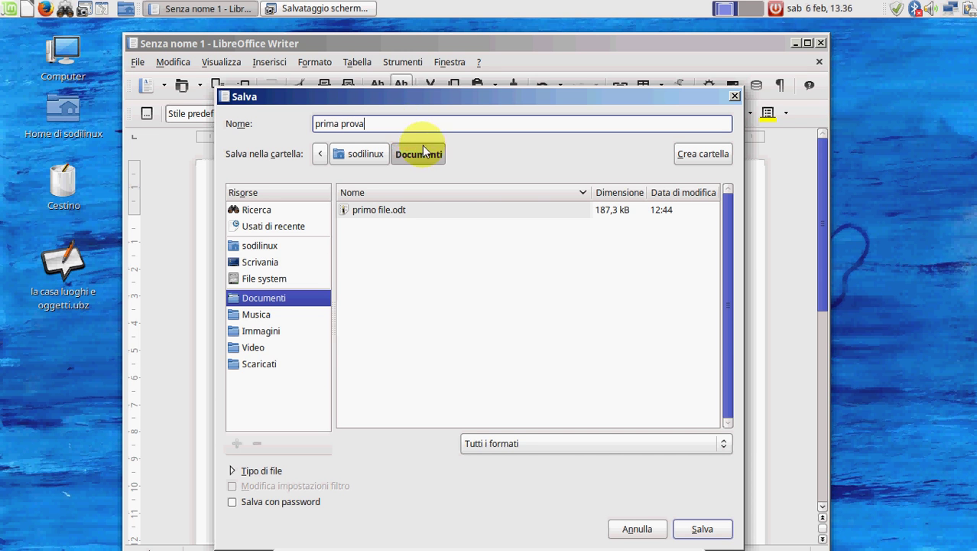
Step: Save the file in the Documenti folder in Microsoft Word 97/2000/XP/2003 (.doc) format, keeping the Word format
{"action": "left_click", "coordinate": [723, 442]}
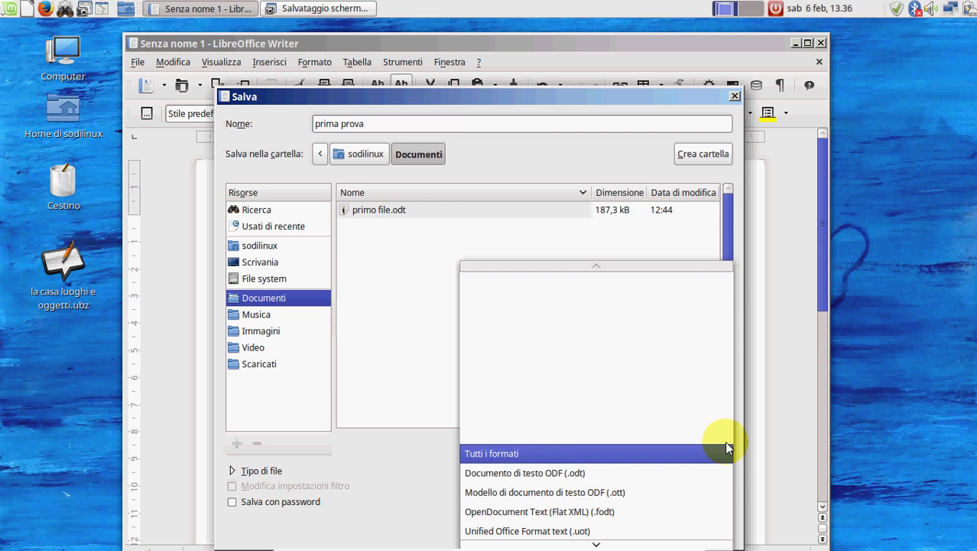
{"action": "scroll", "coordinate": [611, 527], "scroll_direction": "down", "scroll_amount": 5}
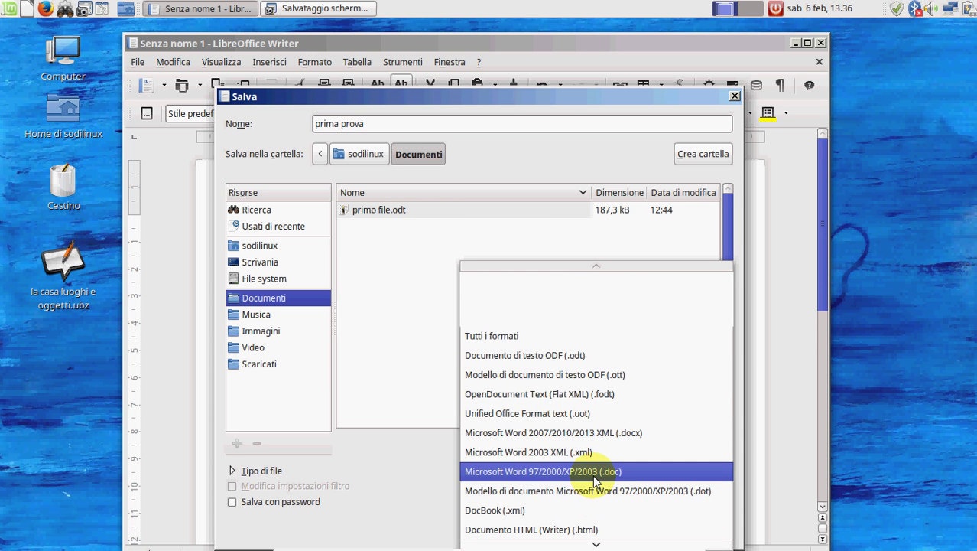
{"action": "left_click", "coordinate": [593, 473]}
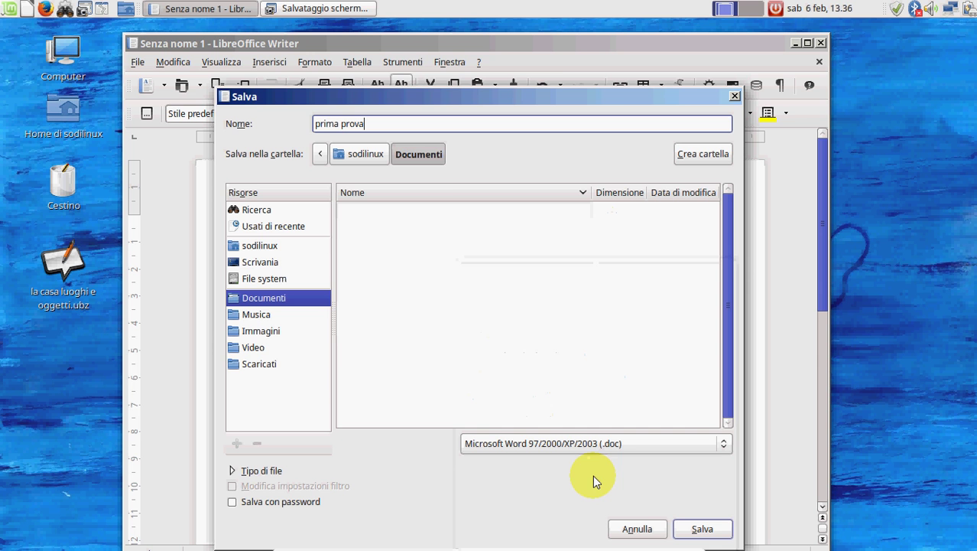
{"action": "left_click", "coordinate": [709, 534]}
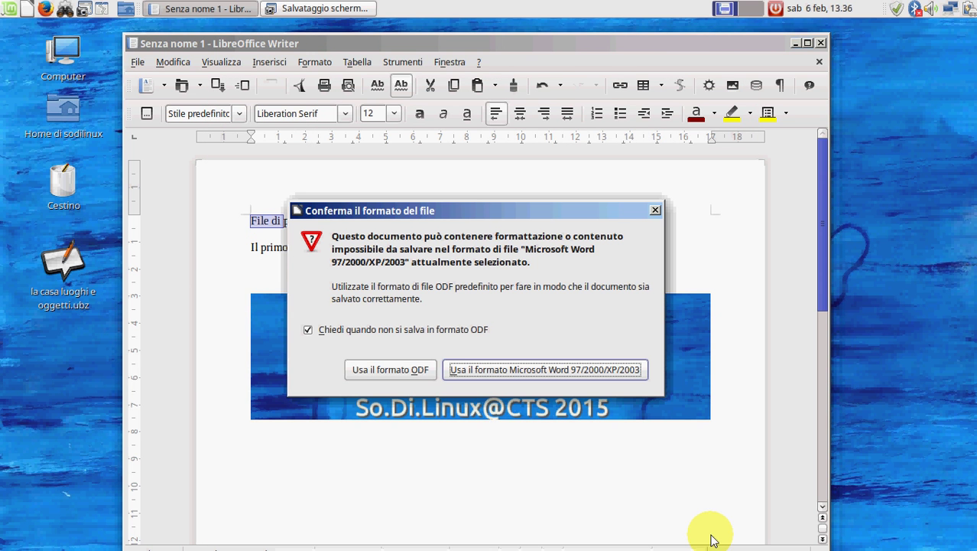
{"action": "left_click", "coordinate": [372, 334]}
{"action": "left_click", "coordinate": [487, 370]}
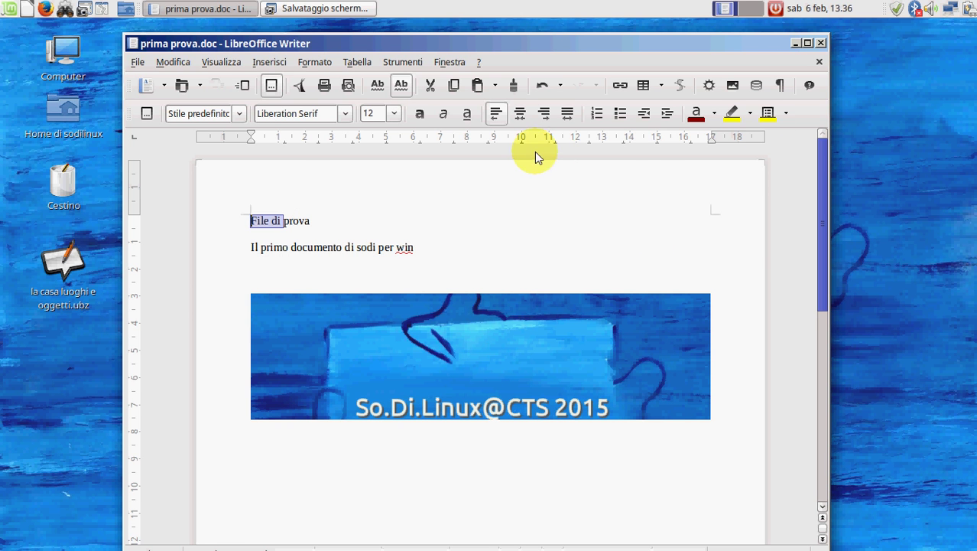
Step: Save the document again as "prima prova" in the Scrivania folder
{"action": "left_click", "coordinate": [138, 64]}
{"action": "left_click", "coordinate": [186, 213]}
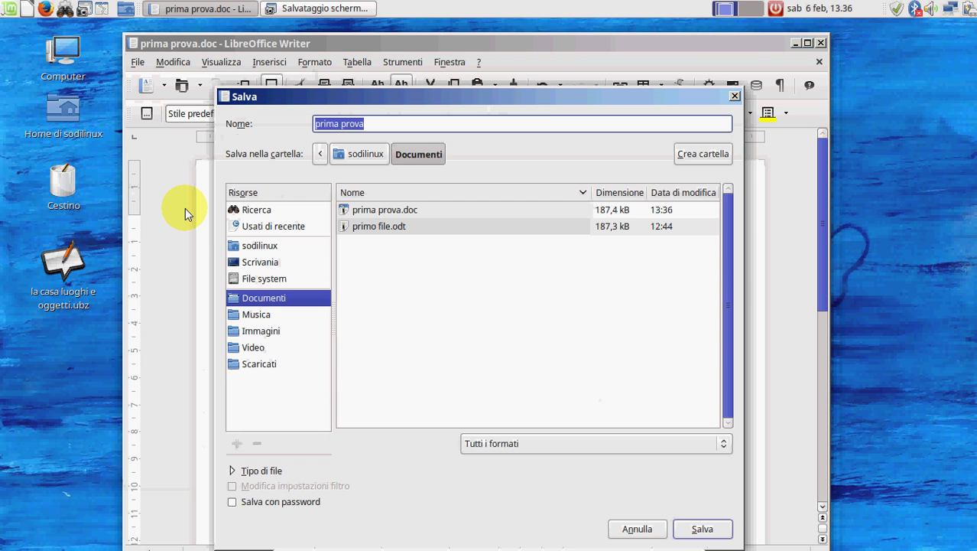
{"action": "left_click", "coordinate": [241, 262]}
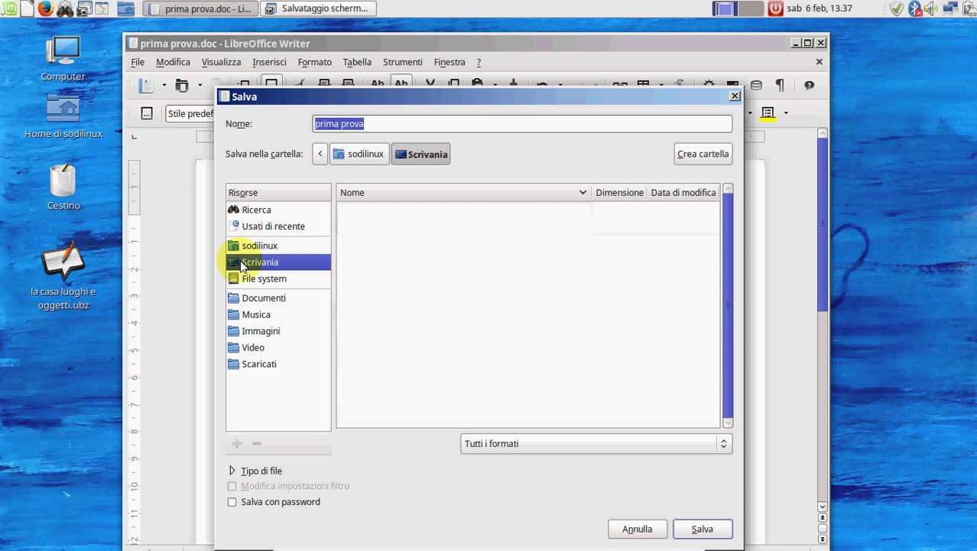
{"action": "left_click", "coordinate": [723, 528]}
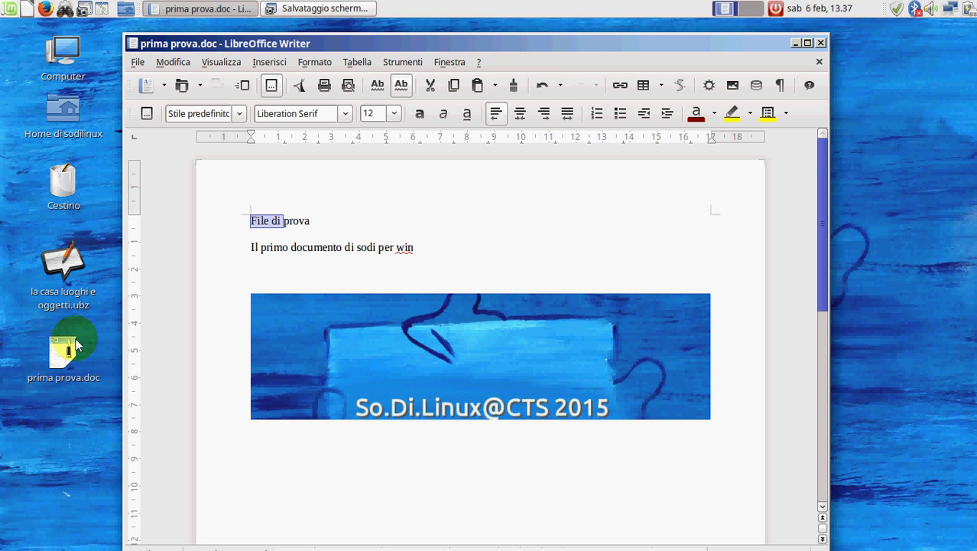
Step: Close the Writer document and dismiss the leftover Salvataggio schermata dialog
{"action": "left_click", "coordinate": [820, 43]}
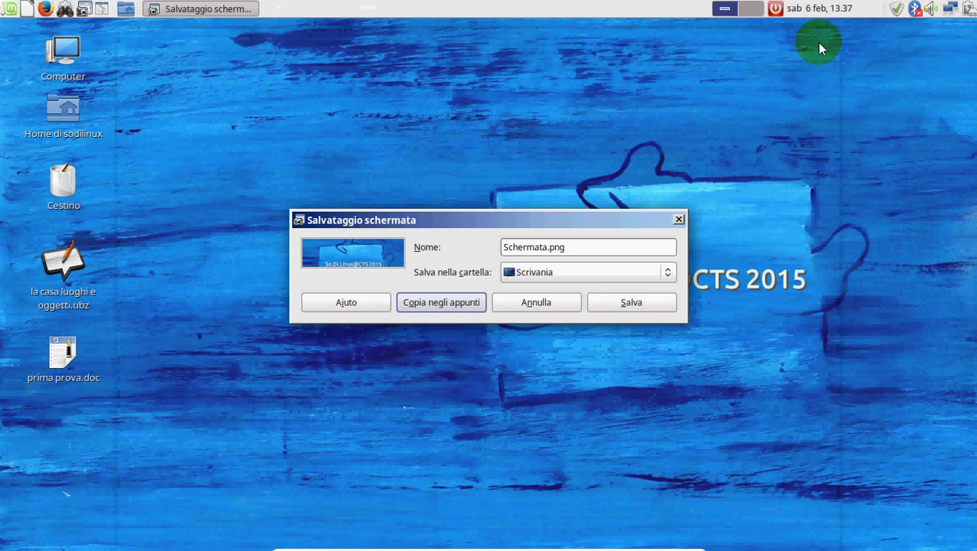
{"action": "left_click", "coordinate": [679, 220]}
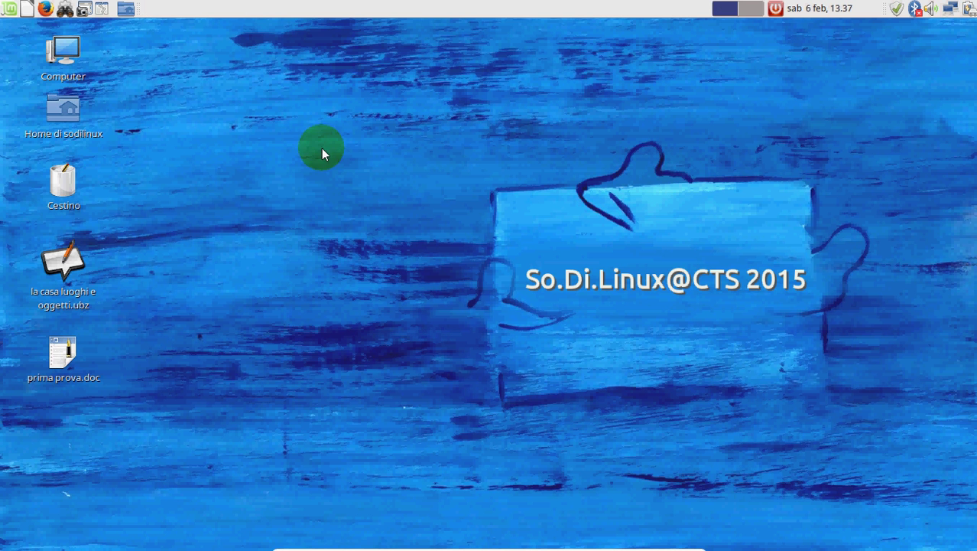
{"action": "left_click", "coordinate": [10, 7]}
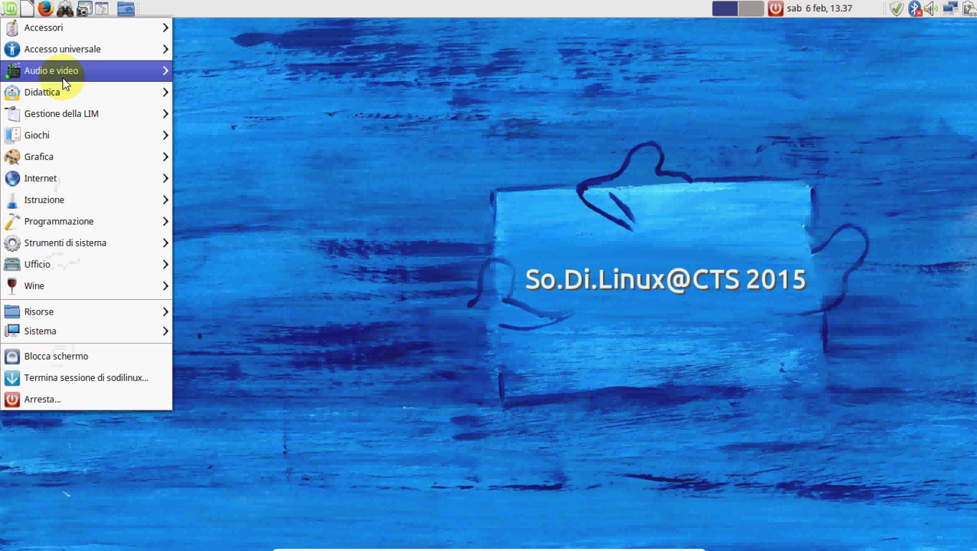
{"action": "mouse_move", "coordinate": [71, 189]}
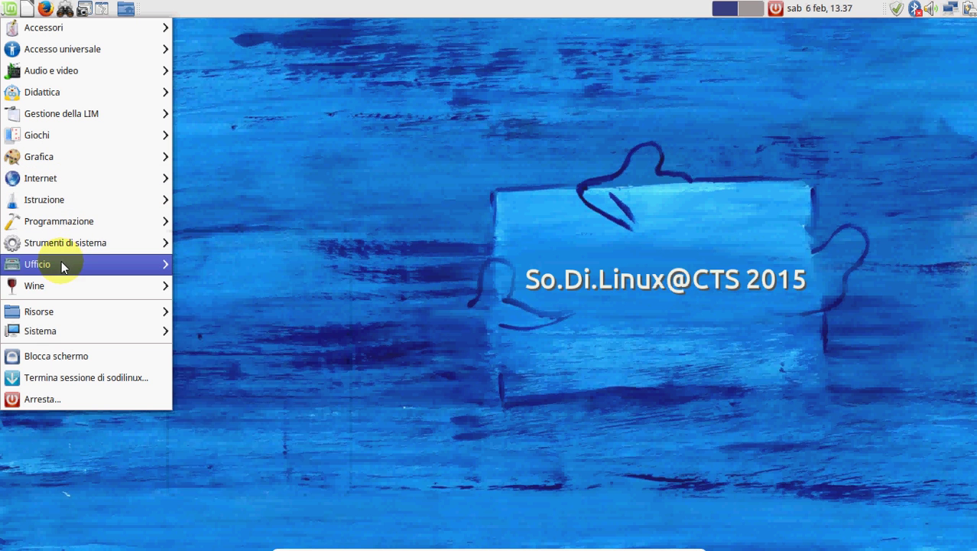
{"action": "mouse_move", "coordinate": [69, 252]}
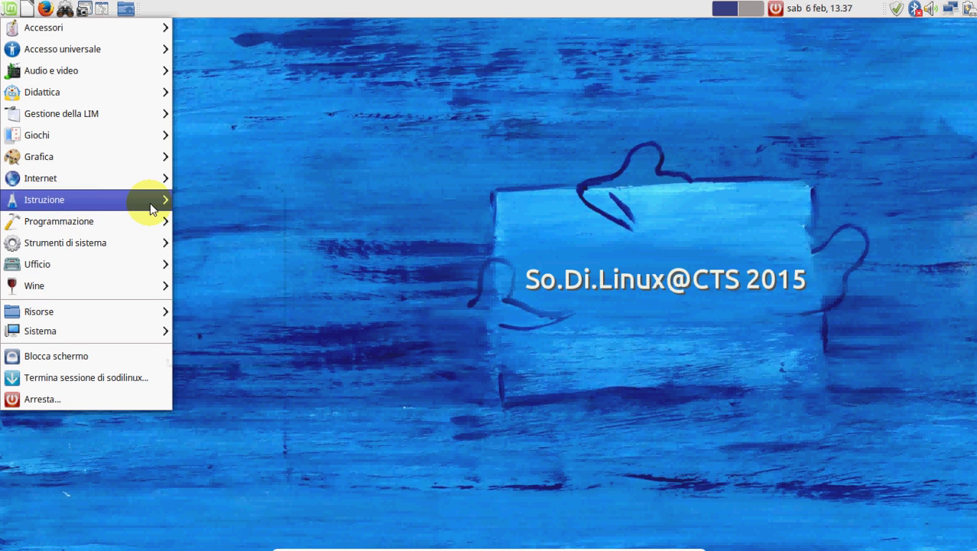
{"action": "mouse_move", "coordinate": [155, 188]}
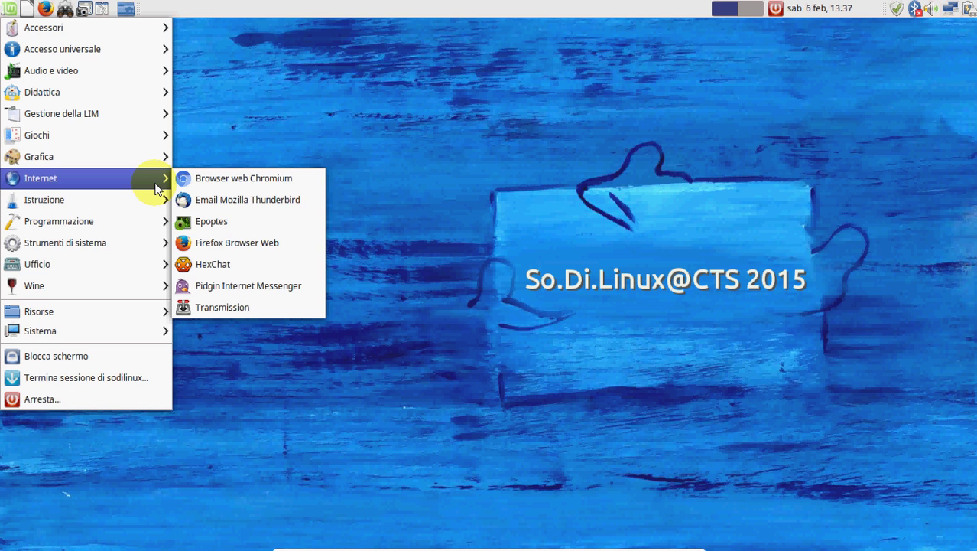
{"action": "left_click", "coordinate": [379, 128]}
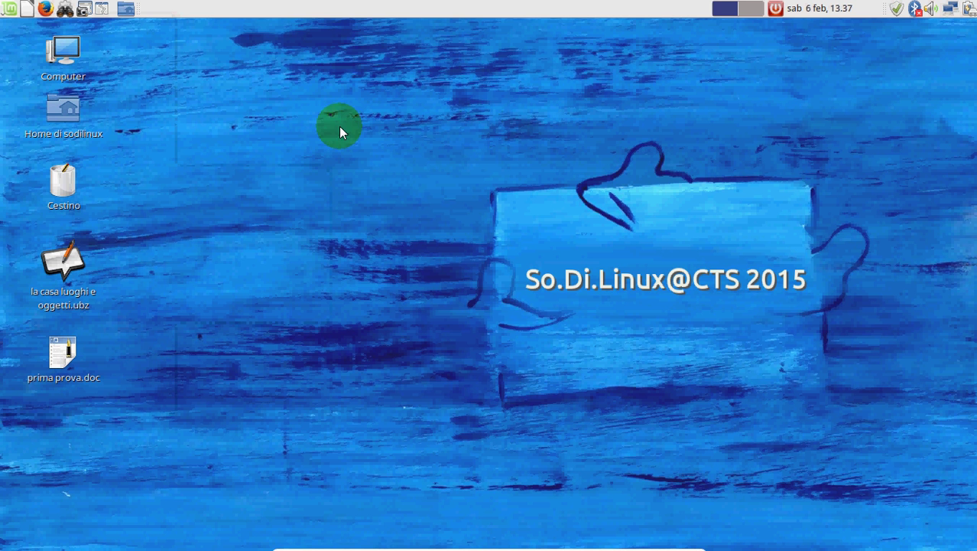
Step: Check the saved files in the home directory's Documenti folder and close the file manager
{"action": "left_click", "coordinate": [58, 117]}
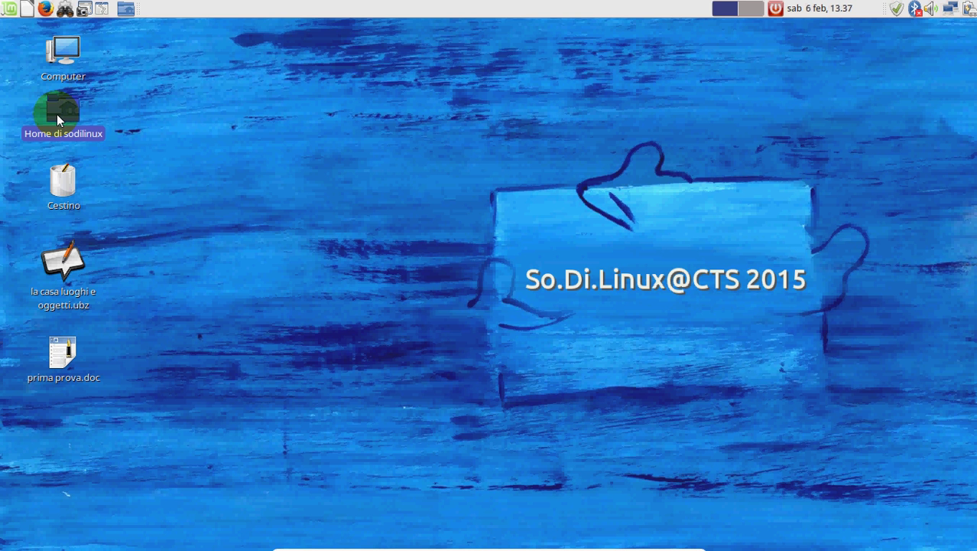
{"action": "double_click", "coordinate": [57, 114]}
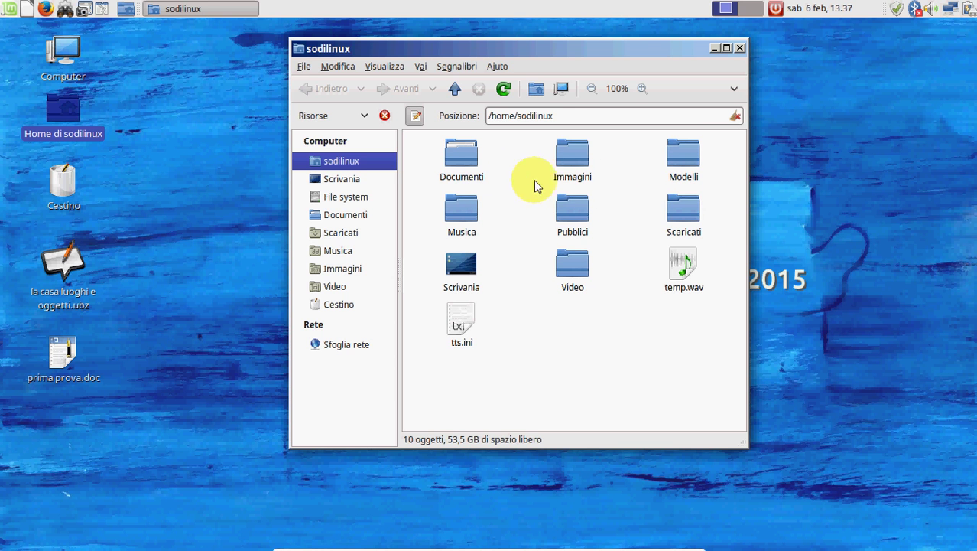
{"action": "double_click", "coordinate": [469, 160]}
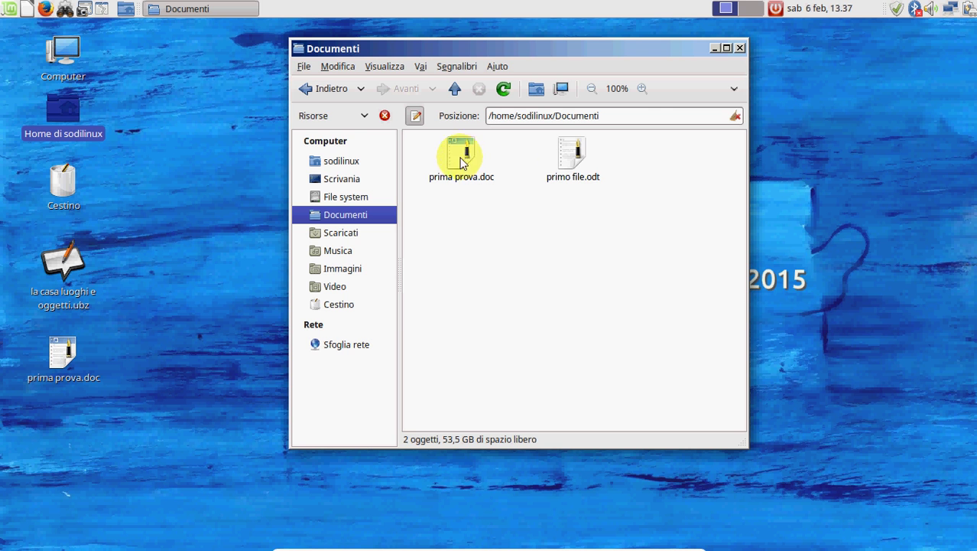
{"action": "left_click", "coordinate": [739, 47]}
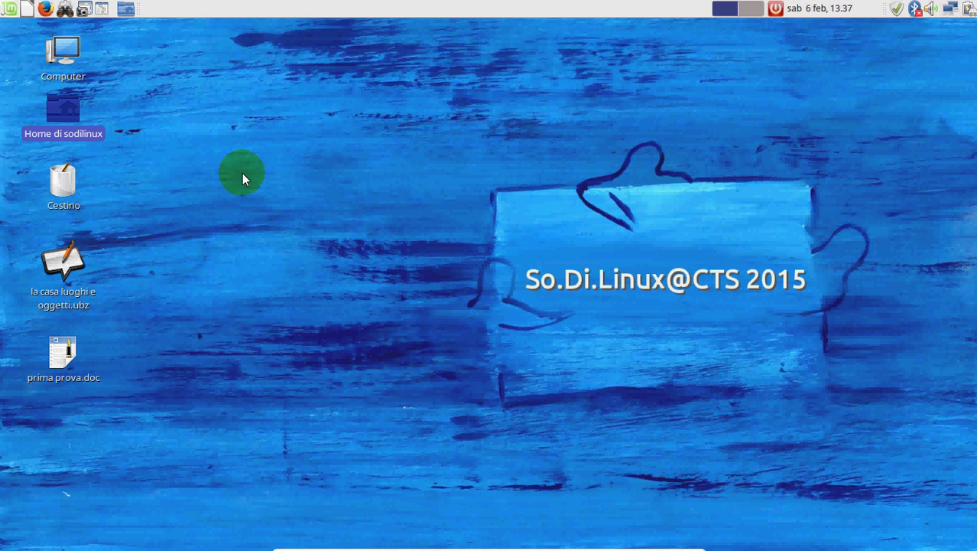
Step: Open prima prova.doc from the desktop to check its content and close it again
{"action": "double_click", "coordinate": [70, 353]}
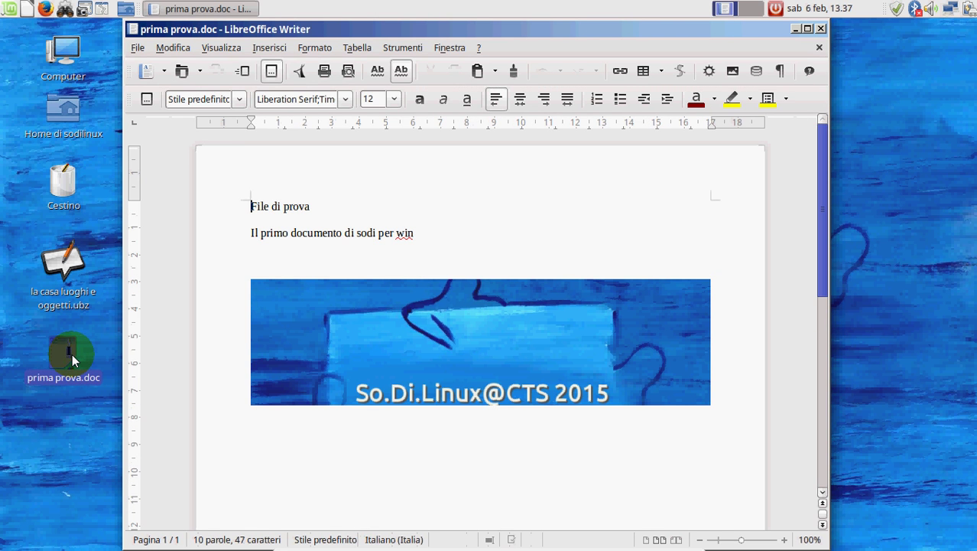
{"action": "left_click", "coordinate": [820, 29]}
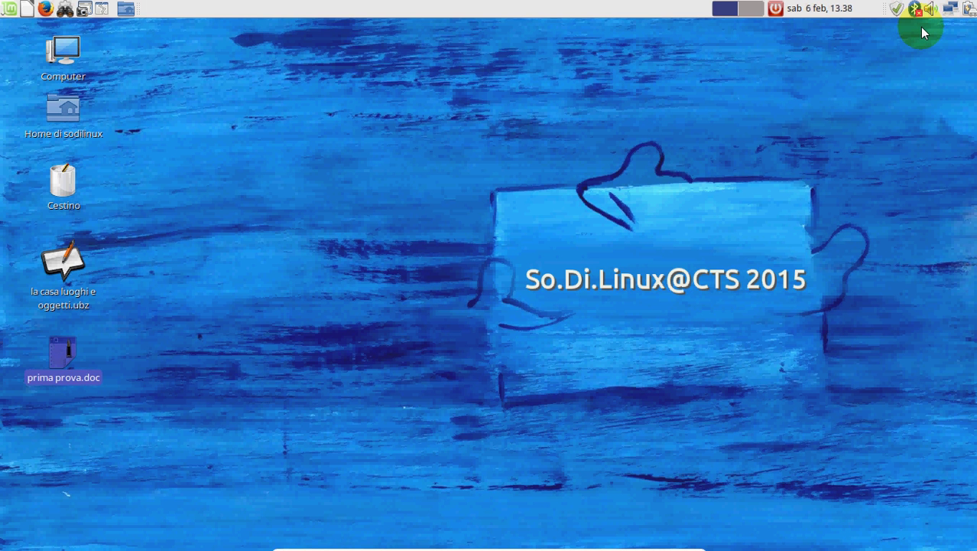
Step: View the available network connection options and dismiss them
{"action": "left_click", "coordinate": [949, 11]}
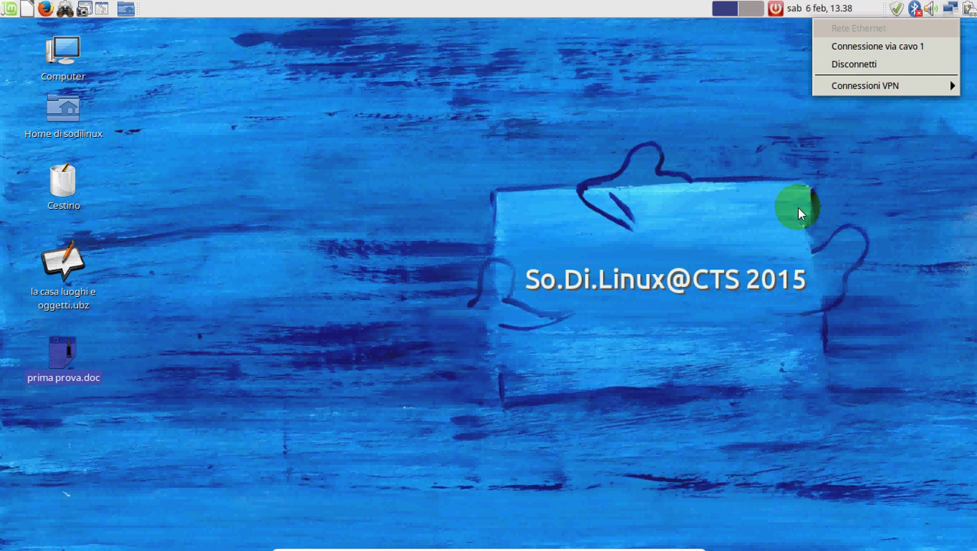
{"action": "left_click", "coordinate": [846, 179]}
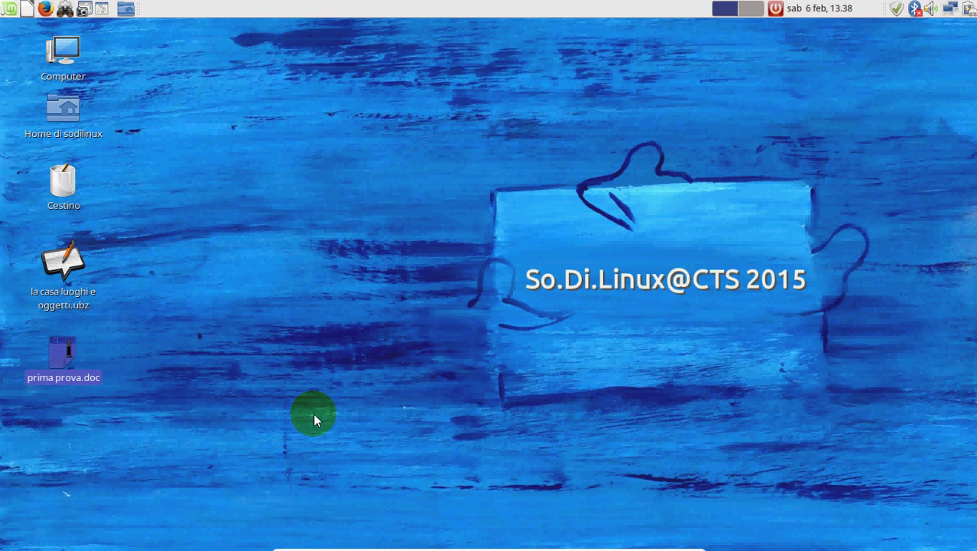
Step: Reopen prima prova.doc from the desktop and insert the Guest Additions CD image into the virtual machine
{"action": "double_click", "coordinate": [57, 338]}
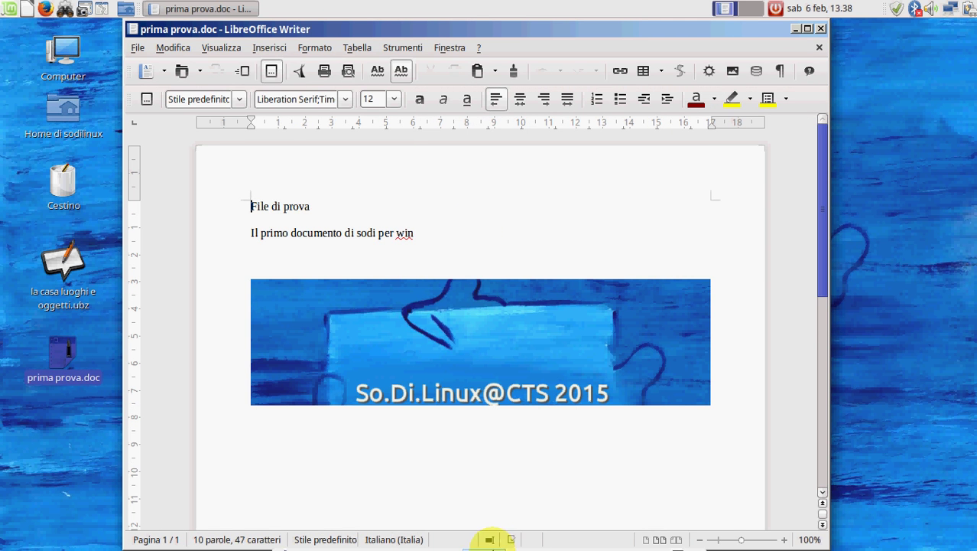
{"action": "left_click", "coordinate": [485, 542]}
{"action": "key", "text": "Escape"}
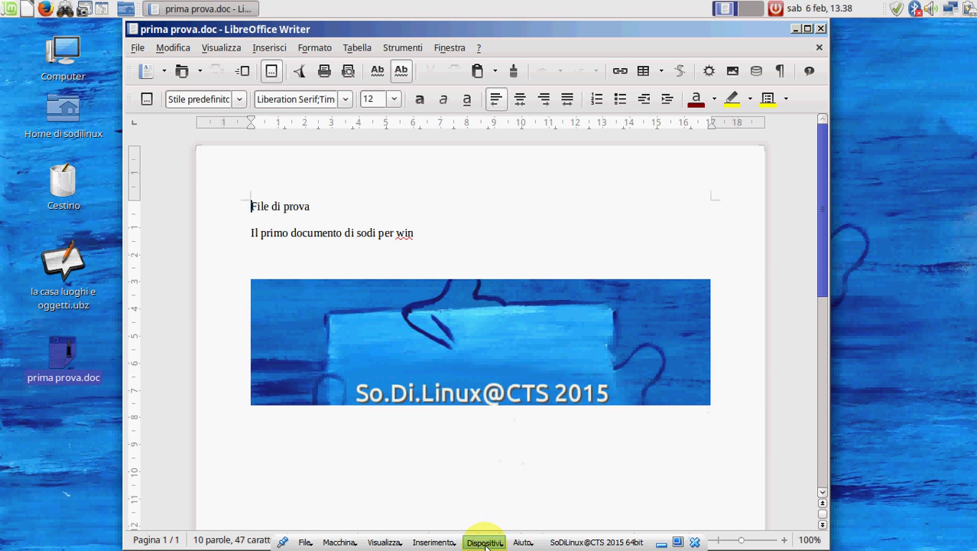
{"action": "left_click", "coordinate": [483, 541]}
{"action": "left_click", "coordinate": [482, 543]}
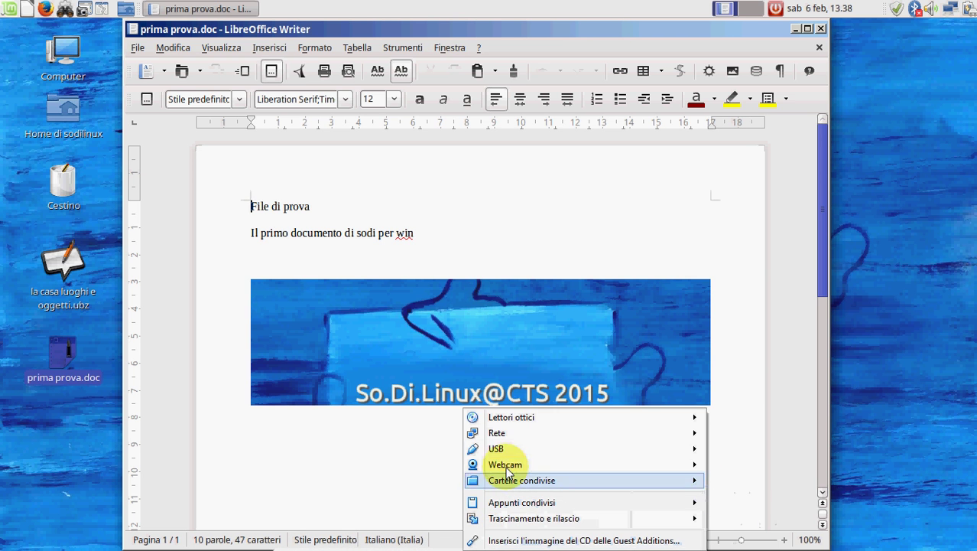
{"action": "left_click", "coordinate": [830, 416]}
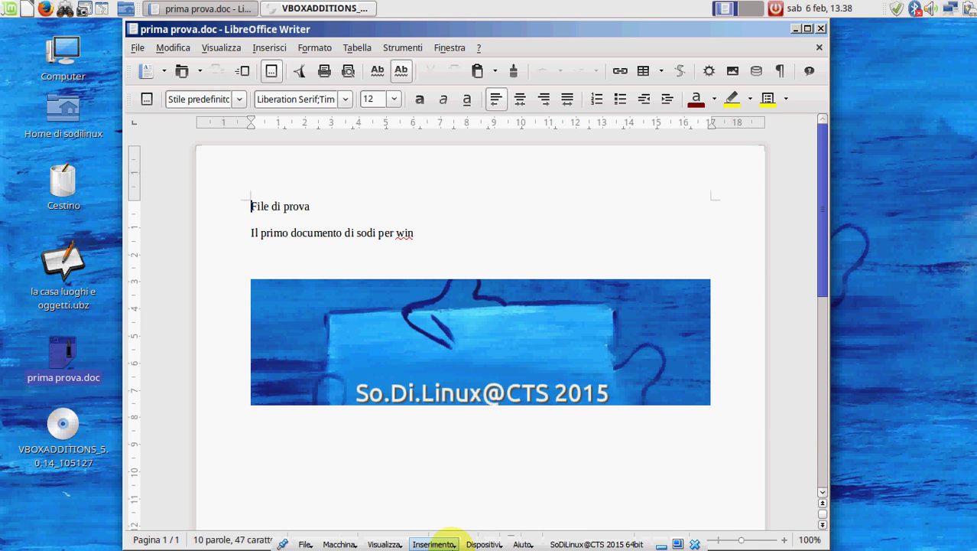
{"action": "left_click", "coordinate": [482, 542]}
{"action": "left_click", "coordinate": [489, 540]}
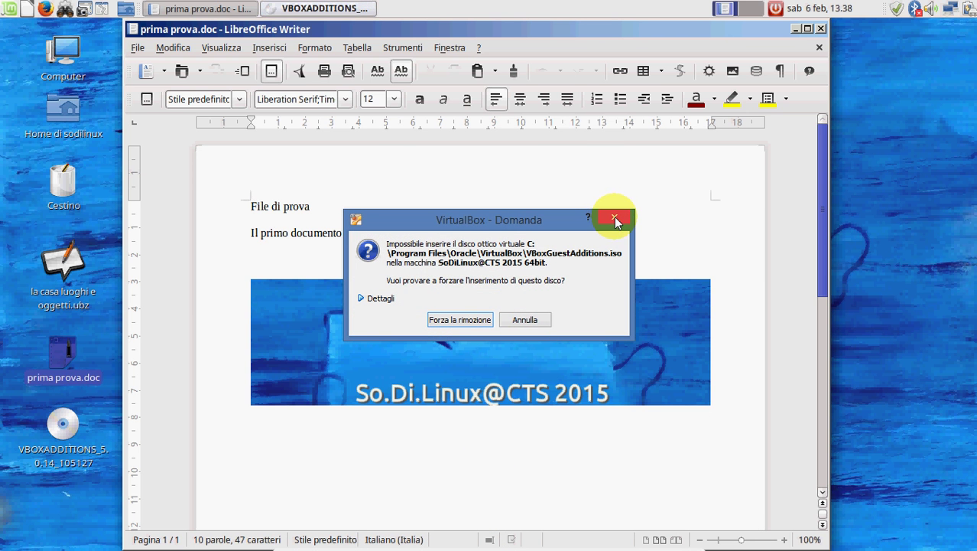
{"action": "left_click", "coordinate": [518, 323]}
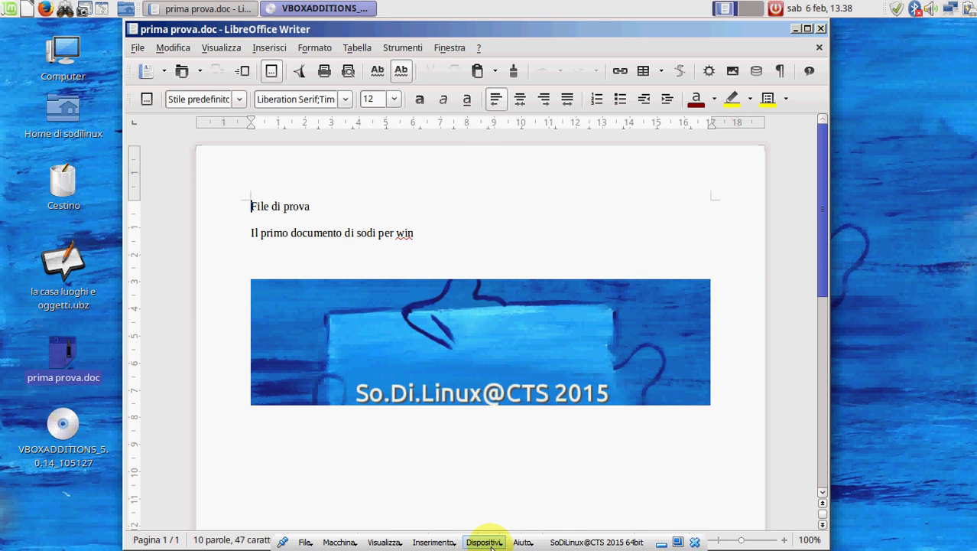
Step: Attach the Hewlett-Packard DeskJet 1220C USB printer to the virtual machine, check its capture state, and cancel the Guest Additions autorun prompt
{"action": "left_click", "coordinate": [490, 545]}
{"action": "mouse_move", "coordinate": [500, 448]}
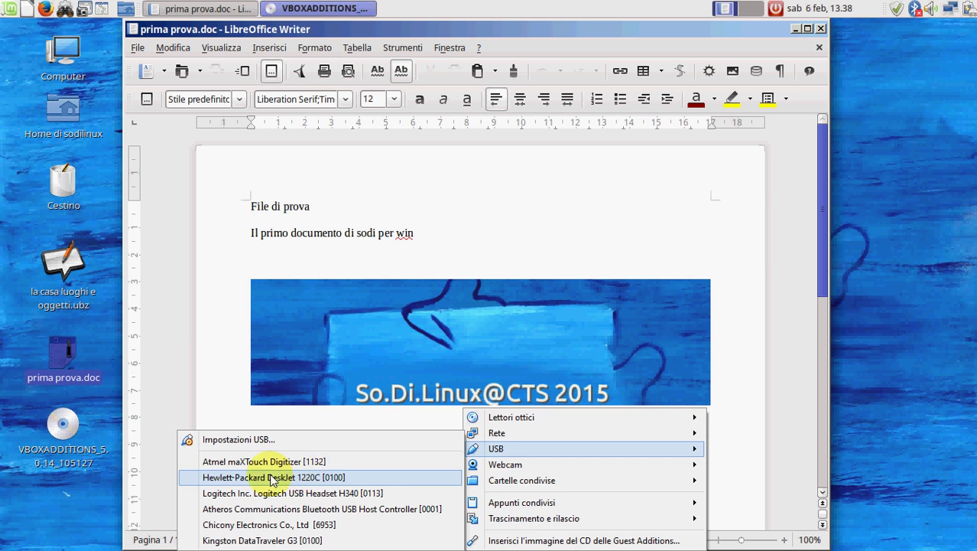
{"action": "left_click", "coordinate": [183, 476]}
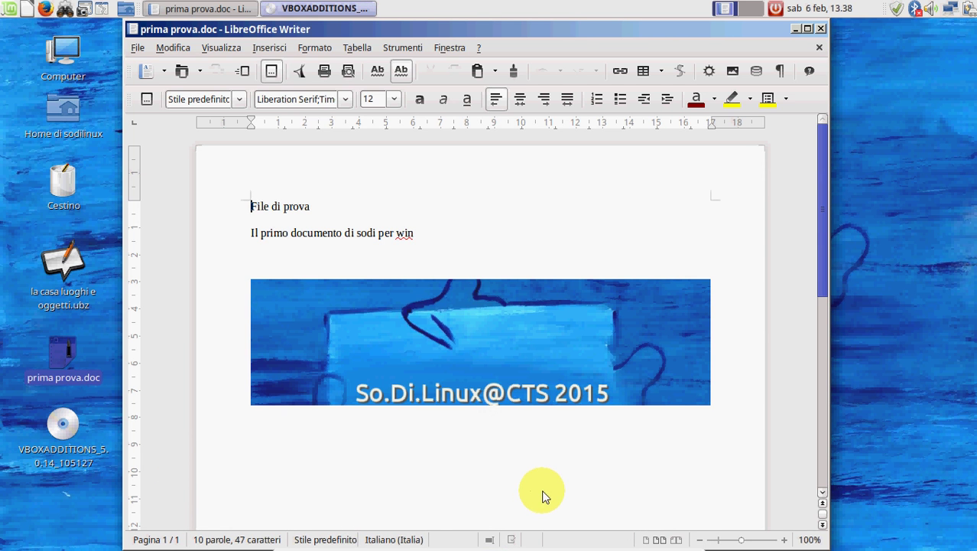
{"action": "mouse_move", "coordinate": [524, 543]}
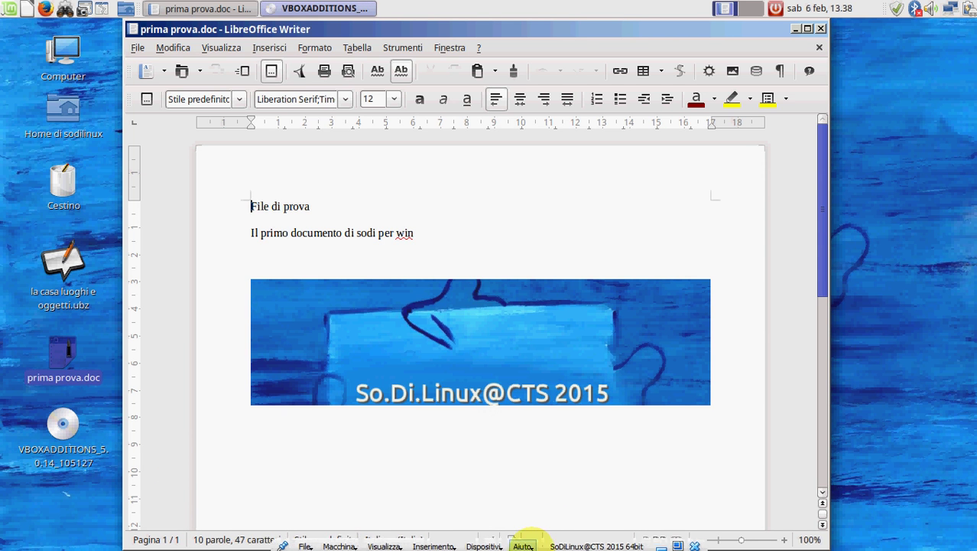
{"action": "left_click", "coordinate": [484, 545]}
{"action": "mouse_move", "coordinate": [497, 450]}
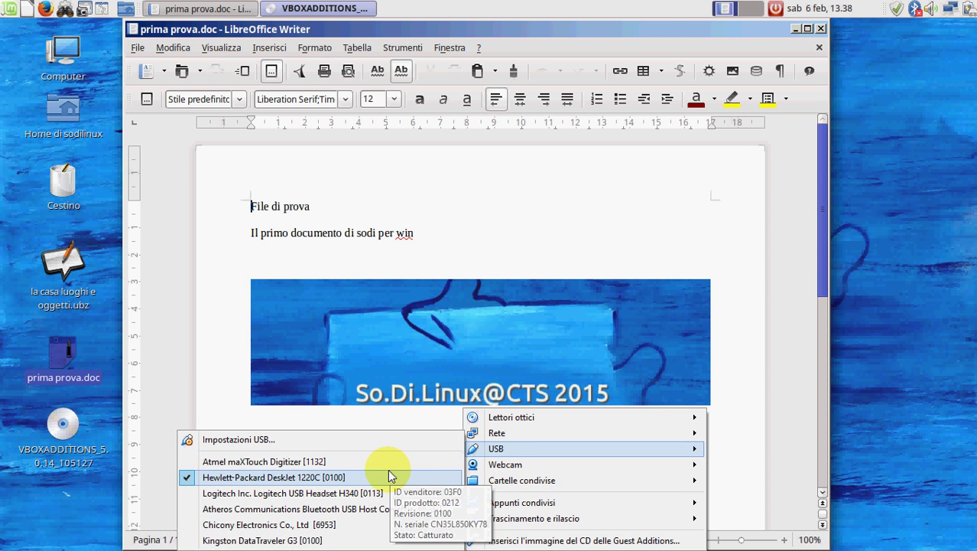
{"action": "left_click", "coordinate": [971, 263]}
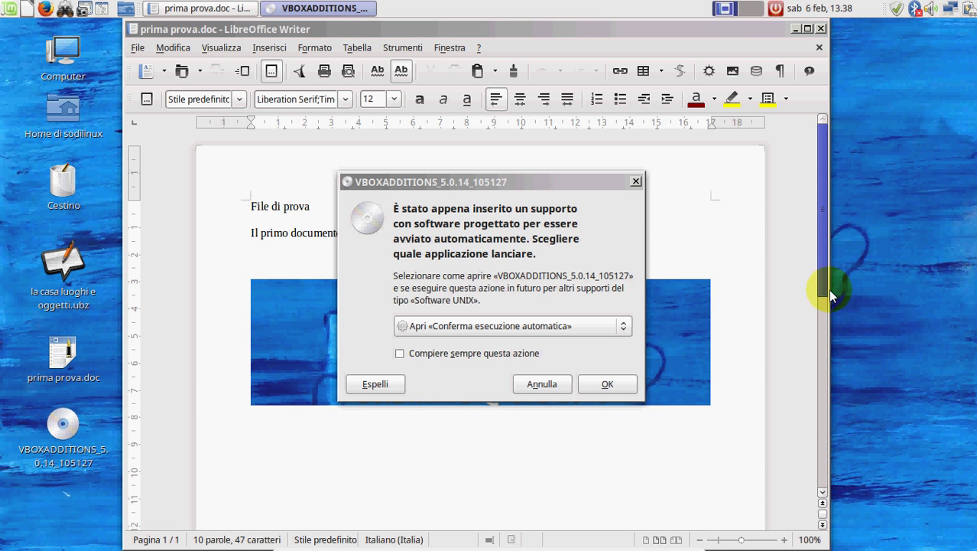
{"action": "left_click", "coordinate": [559, 386]}
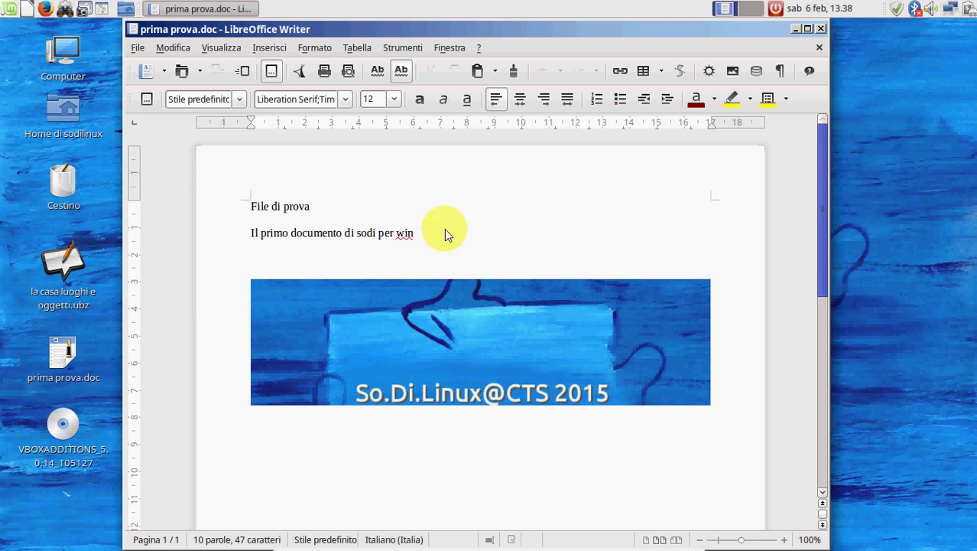
Step: Check the printers configured in the Linux system's administration settings and close the printer window
{"action": "left_click", "coordinate": [10, 8]}
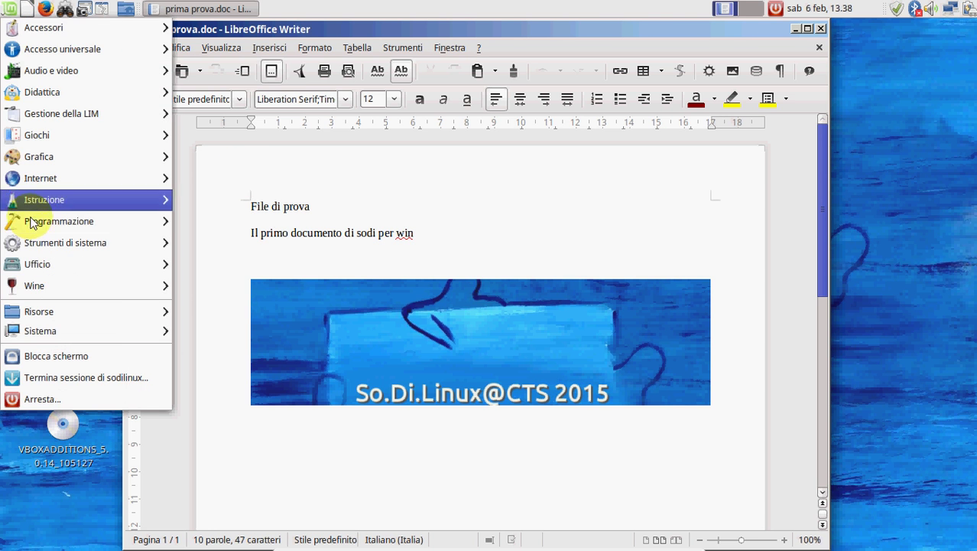
{"action": "mouse_move", "coordinate": [29, 329]}
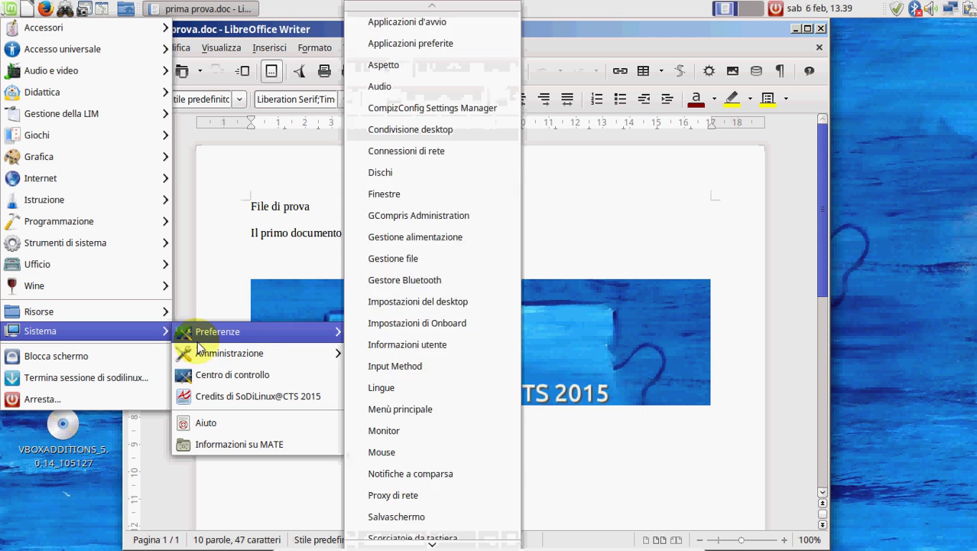
{"action": "mouse_move", "coordinate": [201, 356]}
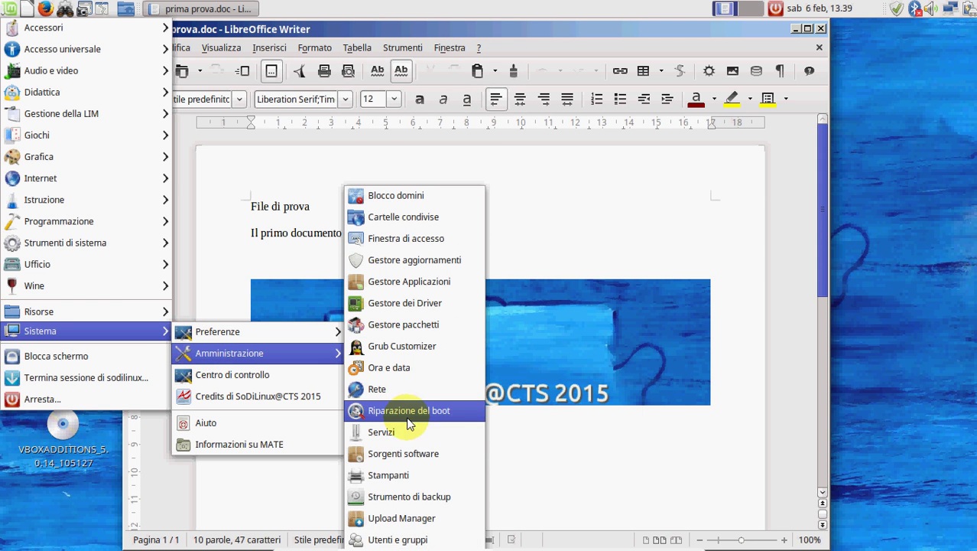
{"action": "left_click", "coordinate": [391, 482]}
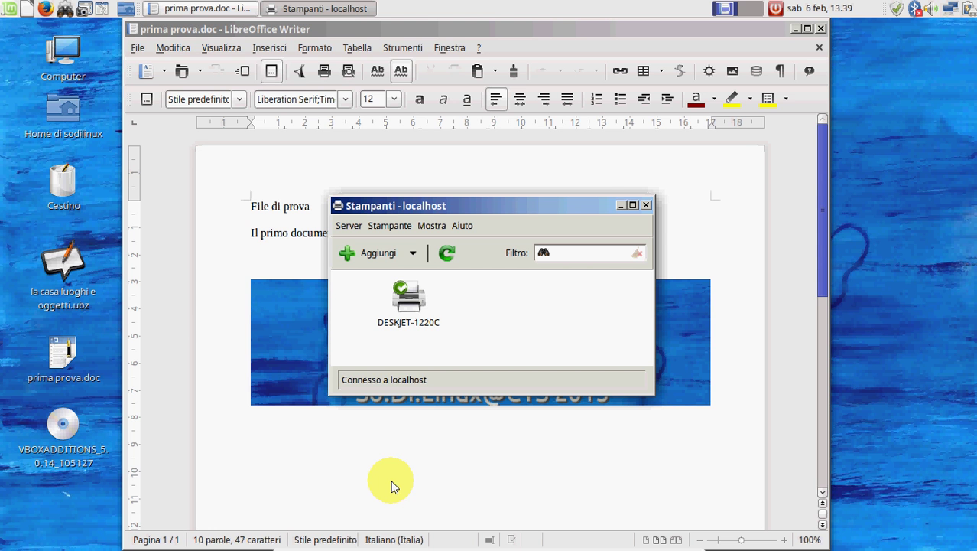
{"action": "left_click", "coordinate": [646, 205]}
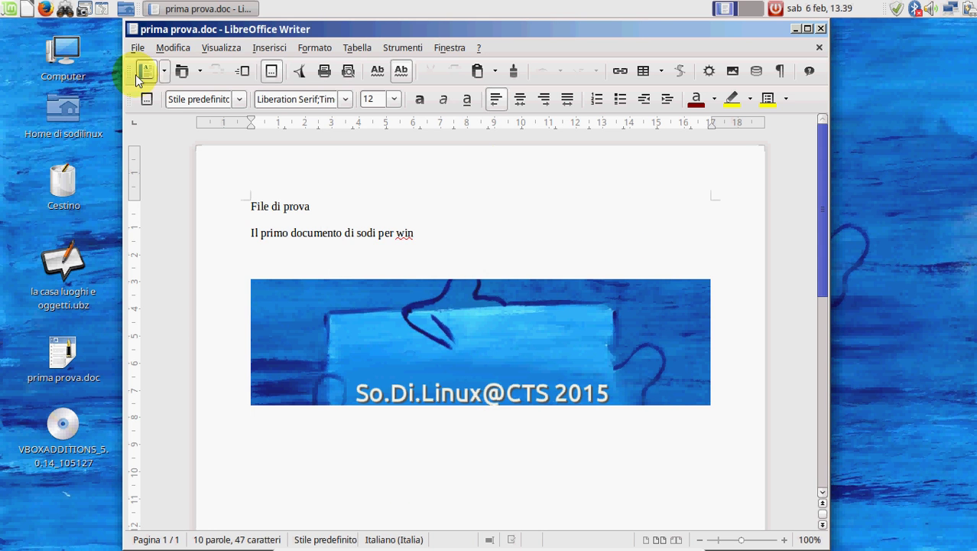
Step: Print all pages of prima prova.doc on the DESKJET-1220C printer and close the document
{"action": "left_click", "coordinate": [139, 49]}
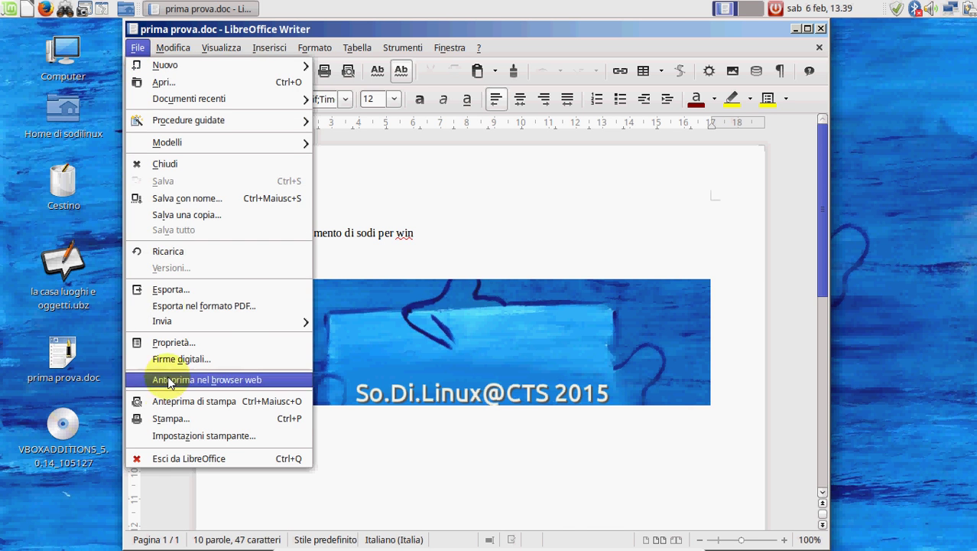
{"action": "left_click", "coordinate": [169, 421]}
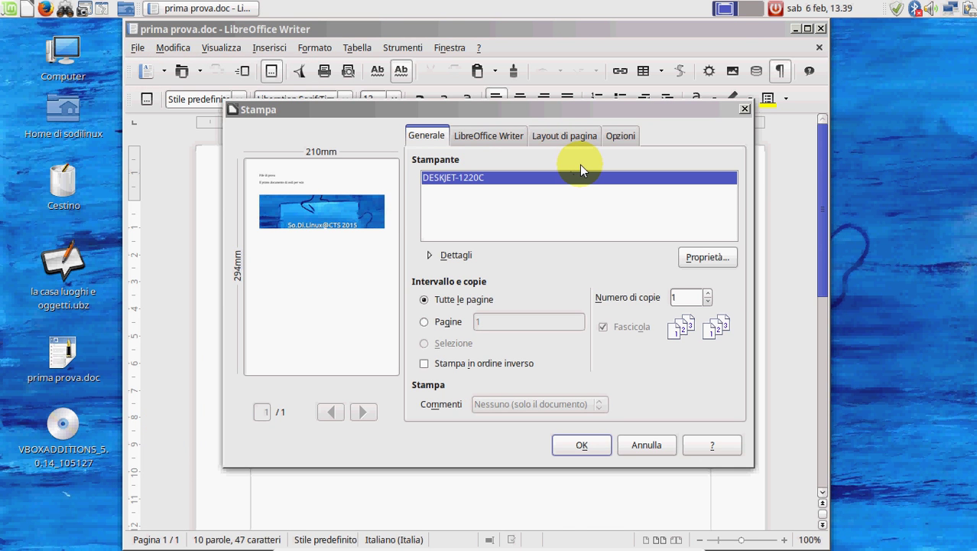
{"action": "left_click", "coordinate": [583, 445]}
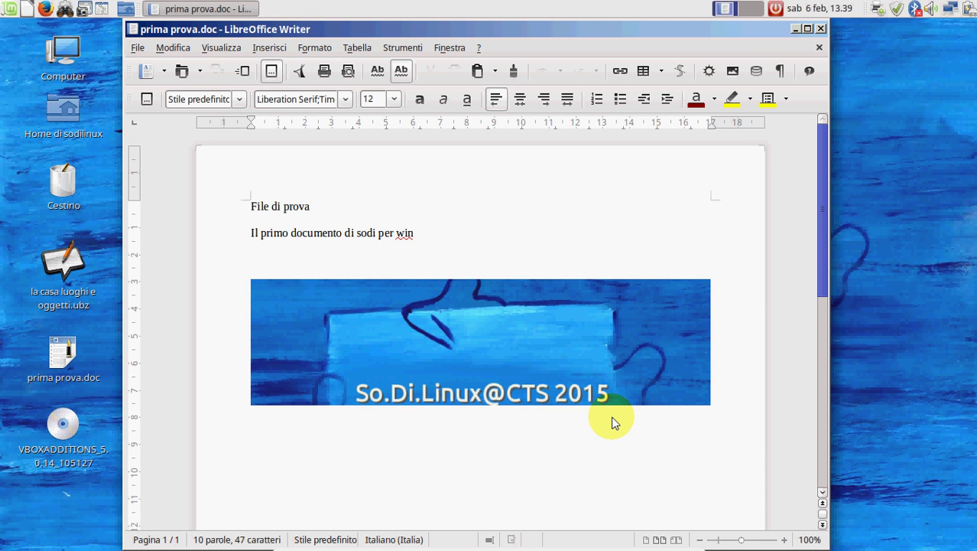
{"action": "left_click", "coordinate": [820, 30]}
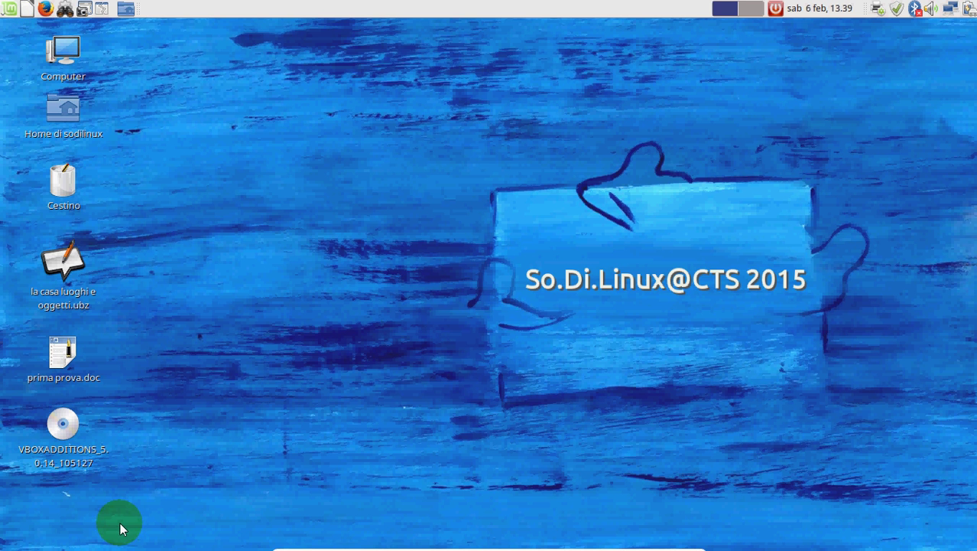
Step: View the desktop icon and window options in the system's desktop settings and close them
{"action": "left_click", "coordinate": [10, 8]}
{"action": "mouse_move", "coordinate": [59, 28]}
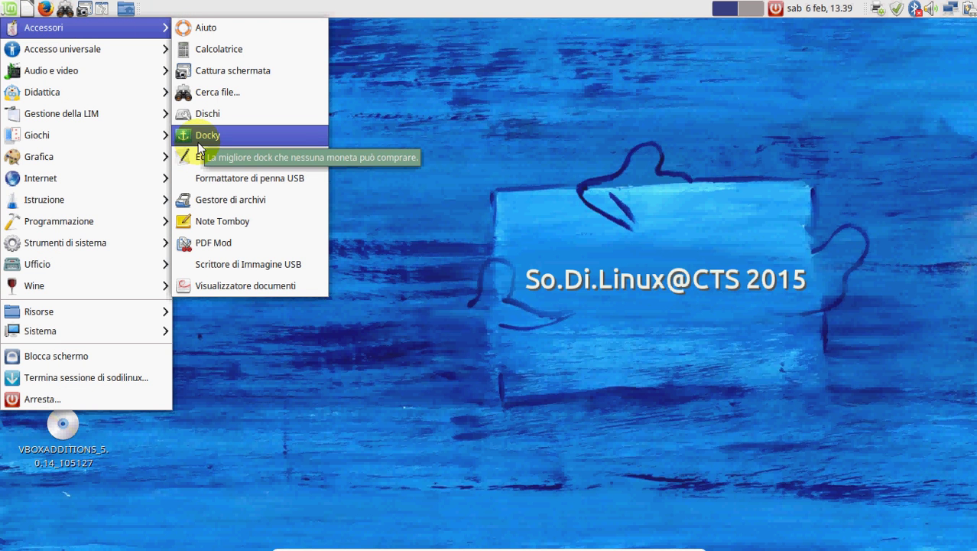
{"action": "mouse_move", "coordinate": [106, 288]}
{"action": "mouse_move", "coordinate": [88, 328]}
{"action": "mouse_move", "coordinate": [235, 332]}
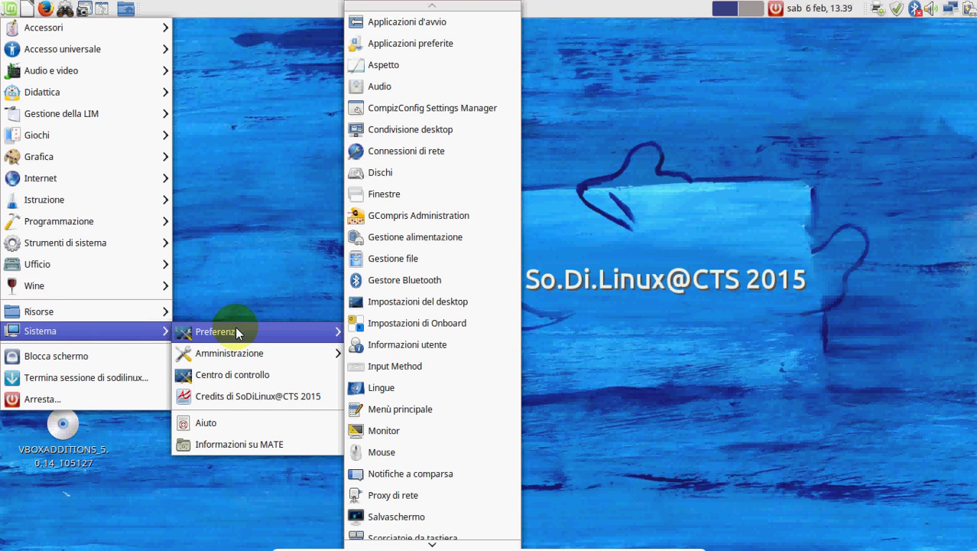
{"action": "left_click", "coordinate": [376, 305]}
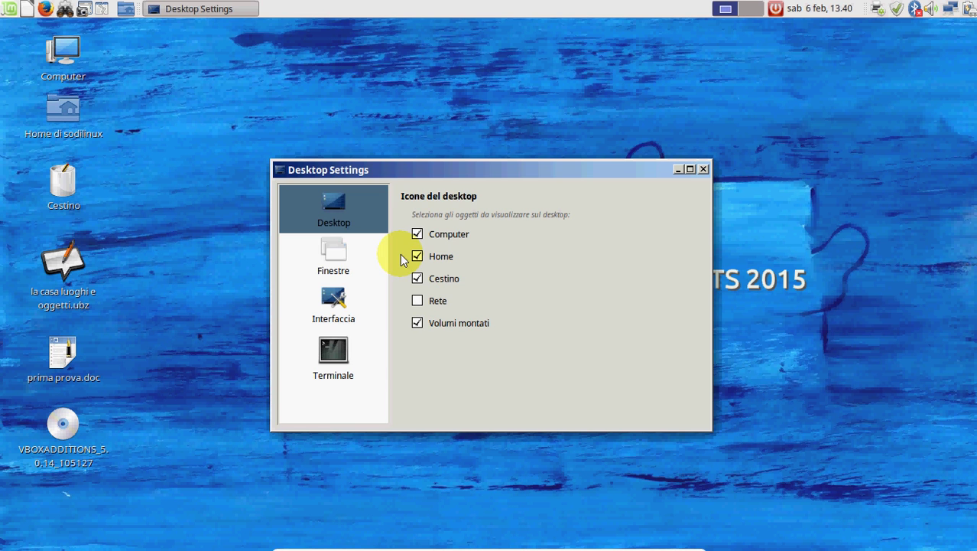
{"action": "left_click", "coordinate": [329, 259]}
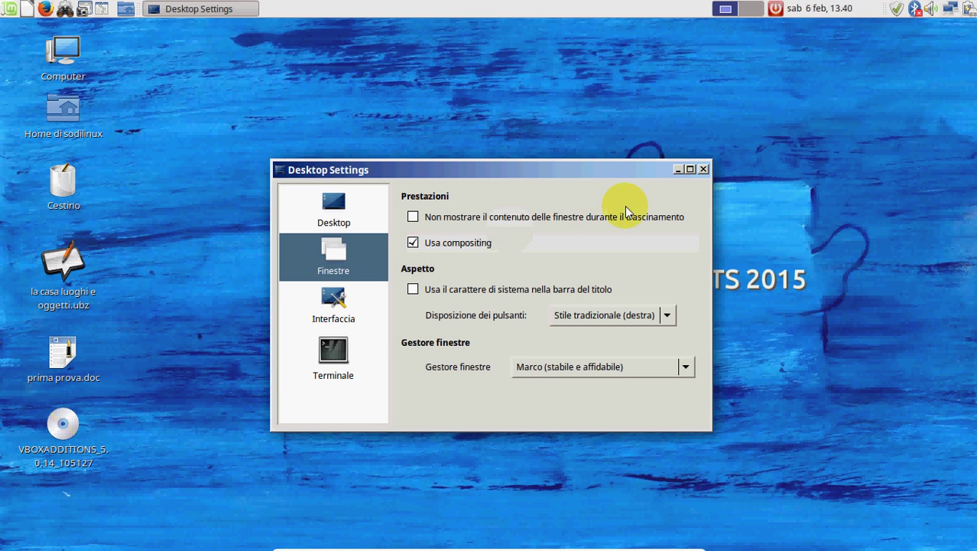
{"action": "left_click", "coordinate": [703, 169]}
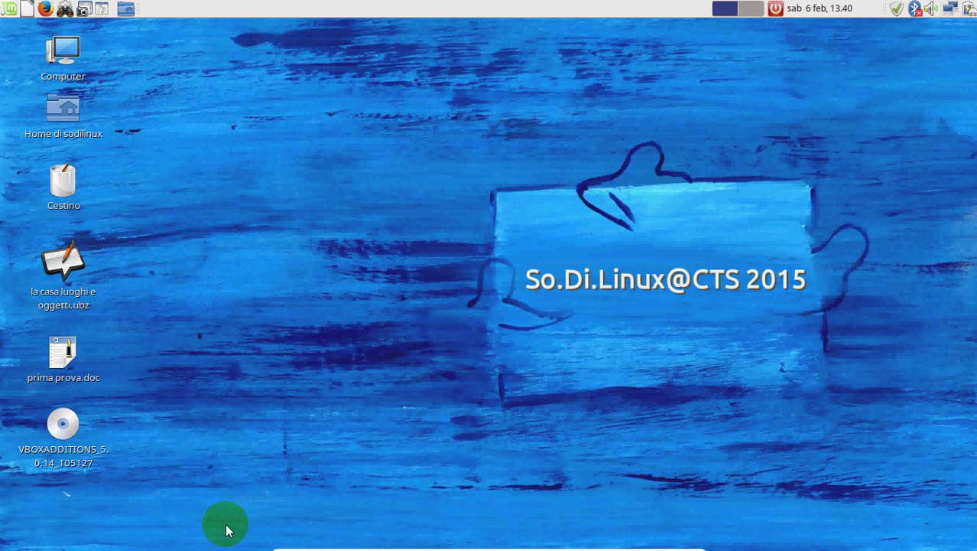
Step: Open Docky's settings, move the dock to the bottom edge of the desktop and return it to the left edge
{"action": "mouse_move", "coordinate": [3, 258]}
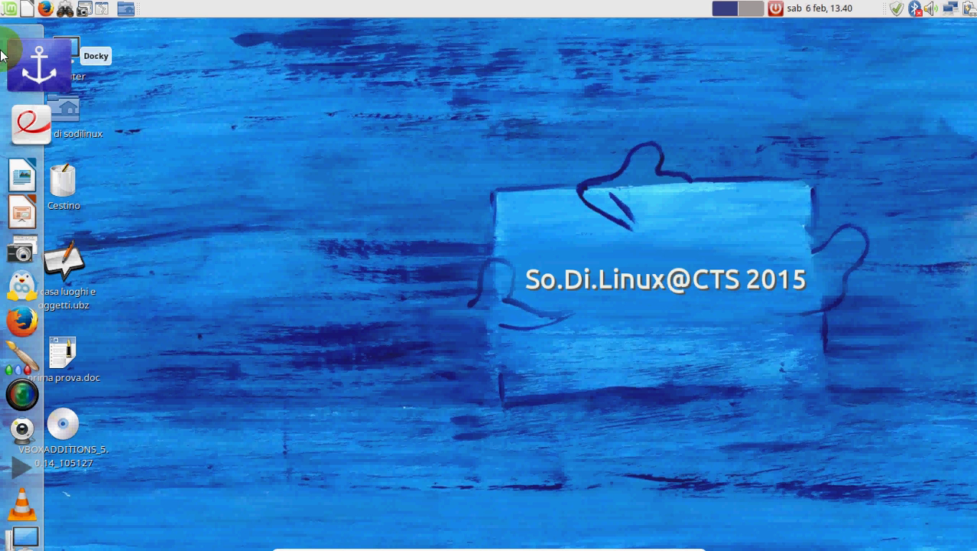
{"action": "right_click", "coordinate": [21, 56]}
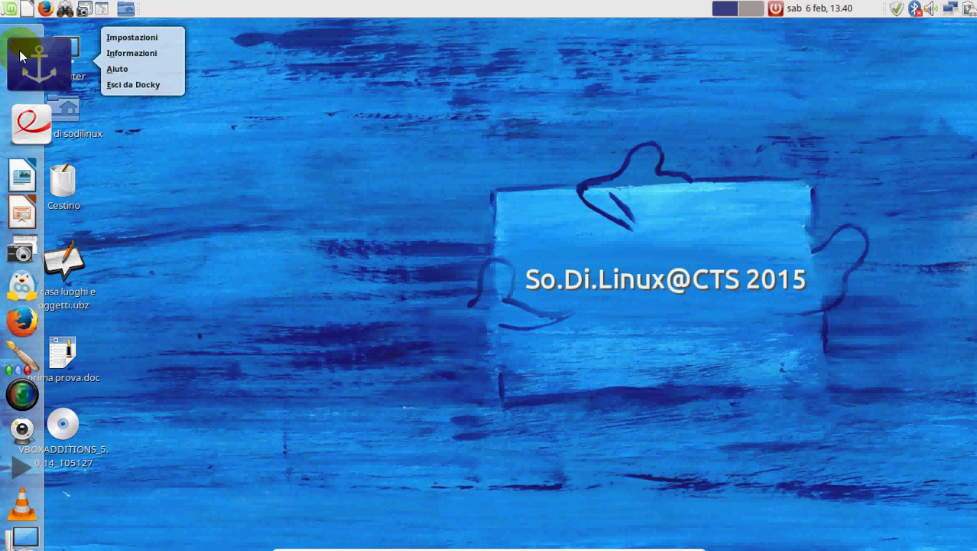
{"action": "left_click", "coordinate": [130, 37]}
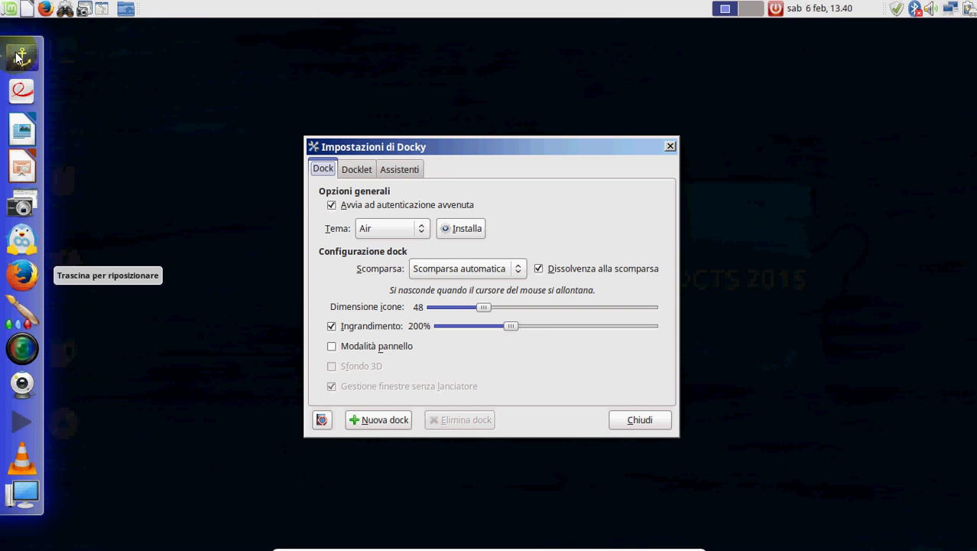
{"action": "left_click_drag", "start_coordinate": [71, 99], "coordinate": [252, 505]}
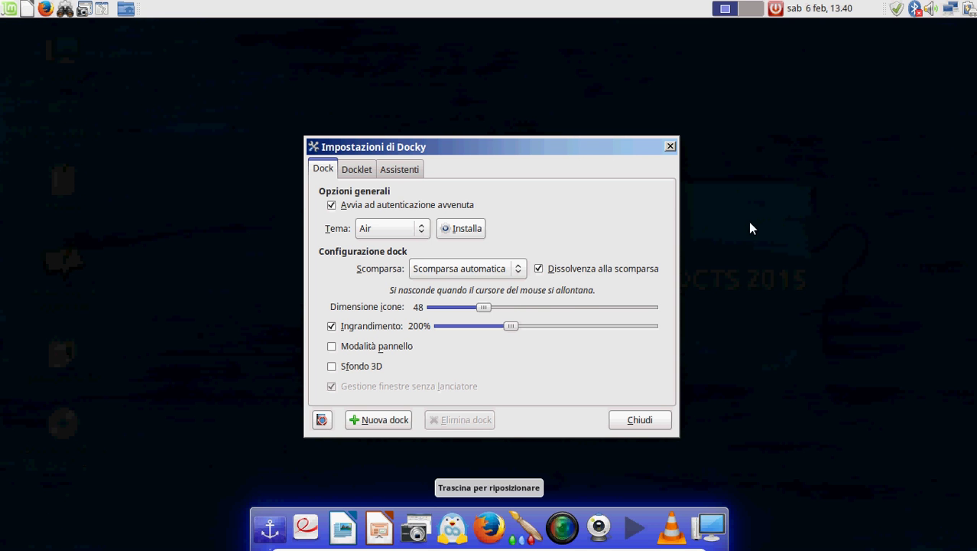
{"action": "left_click_drag", "start_coordinate": [269, 527], "coordinate": [2, 127]}
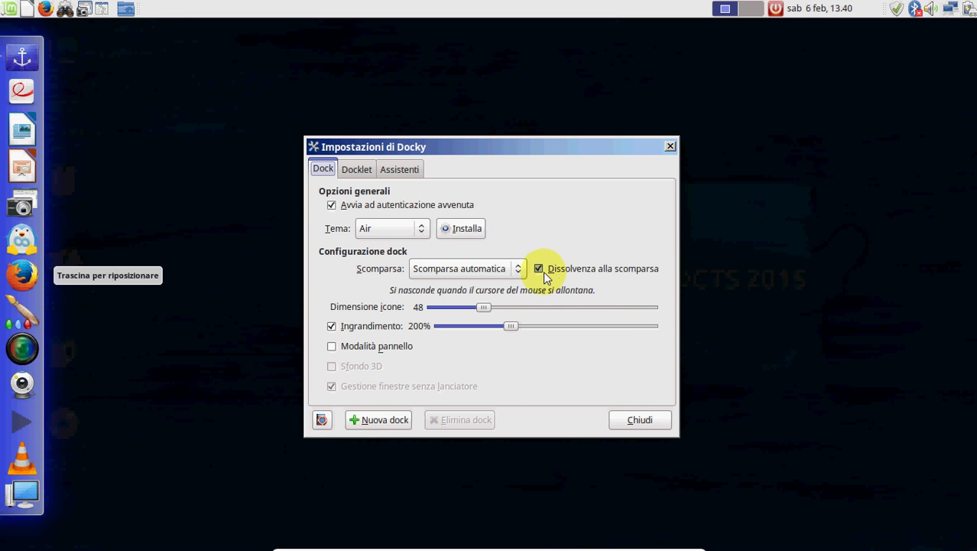
Step: Reduce the dock's icon size to 36 and close the Docky settings
{"action": "left_click_drag", "start_coordinate": [483, 307], "coordinate": [448, 309]}
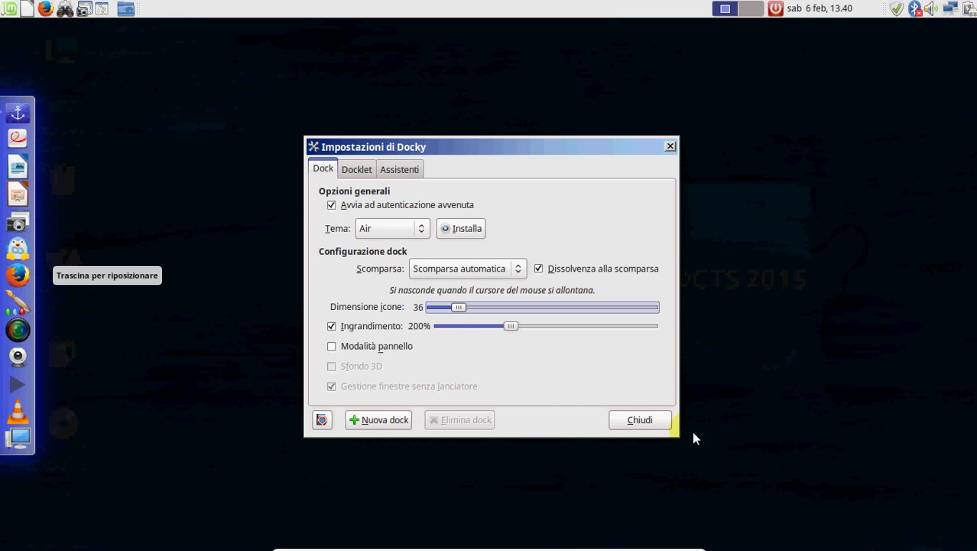
{"action": "left_click", "coordinate": [669, 425]}
{"action": "left_click", "coordinate": [654, 421]}
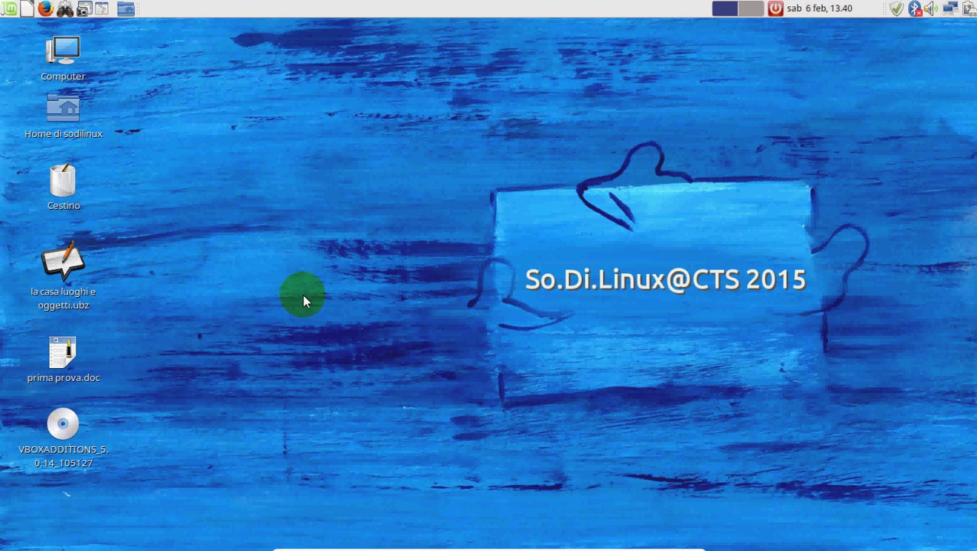
Step: View the Didattica programs grouped by school level and dismiss the list
{"action": "left_click", "coordinate": [10, 8]}
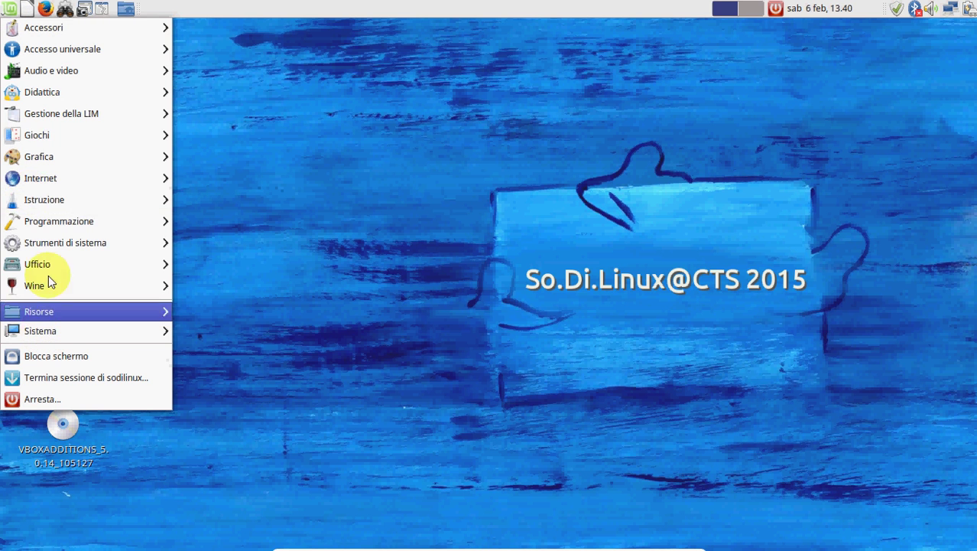
{"action": "mouse_move", "coordinate": [81, 92]}
{"action": "mouse_move", "coordinate": [307, 110]}
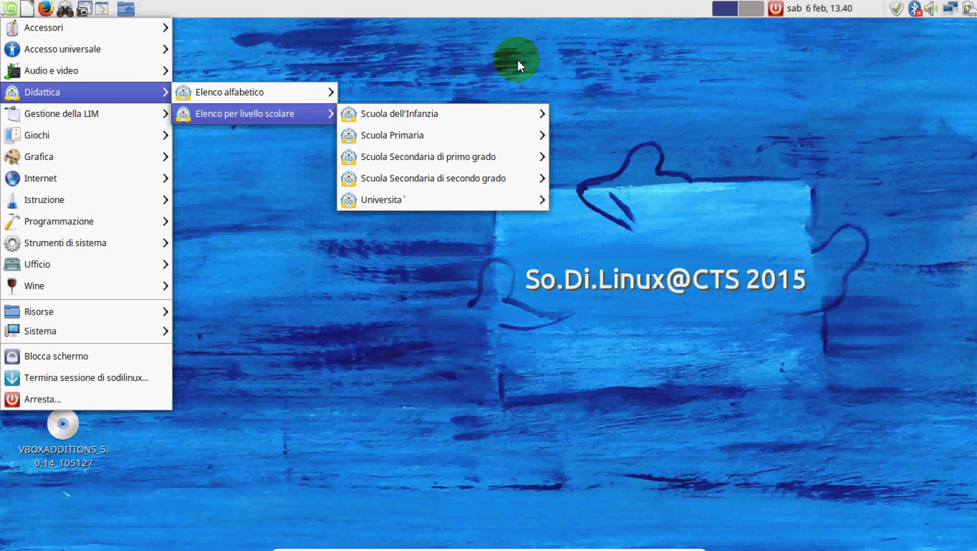
{"action": "left_click", "coordinate": [793, 62]}
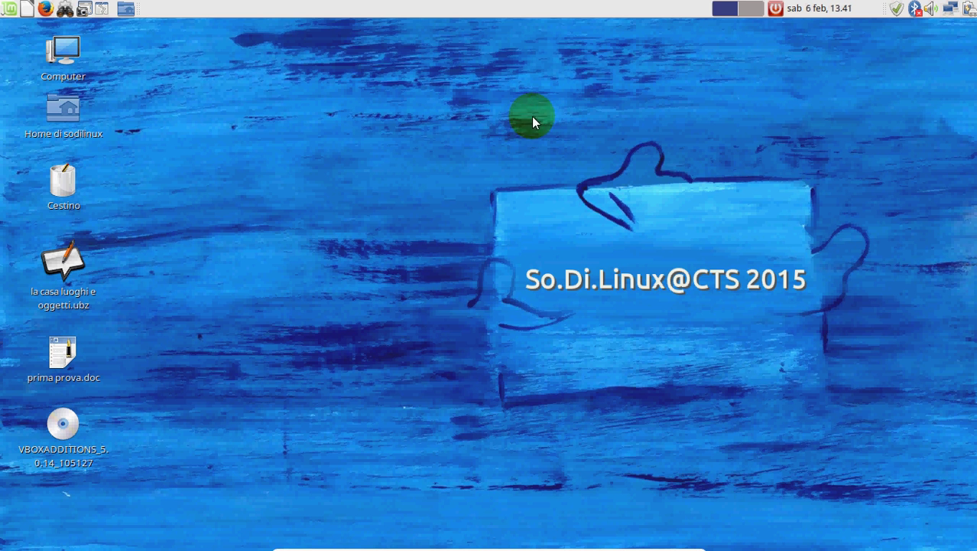
Step: Take the virtual machine out of full-screen mode, restore its window to a smaller size, and return it to full-screen mode
{"action": "mouse_move", "coordinate": [520, 547]}
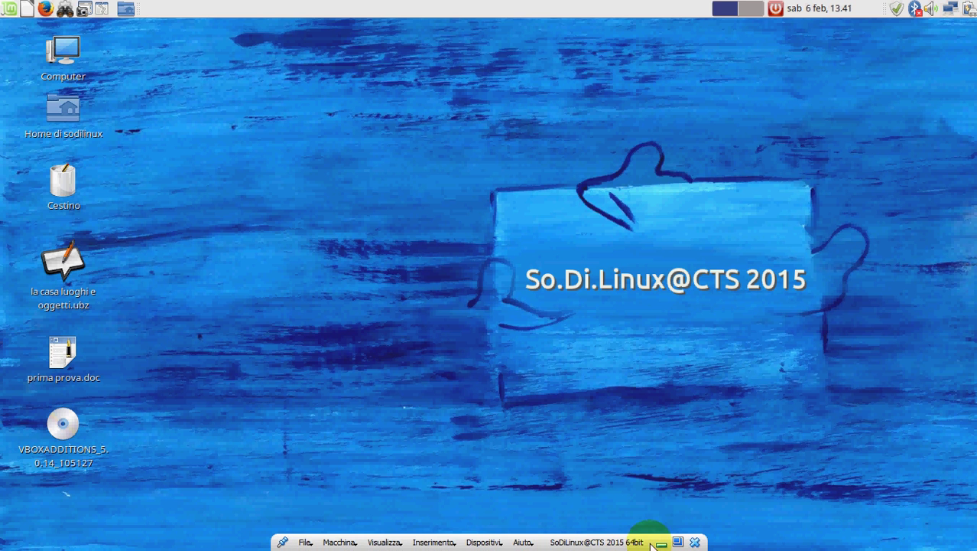
{"action": "left_click", "coordinate": [678, 543]}
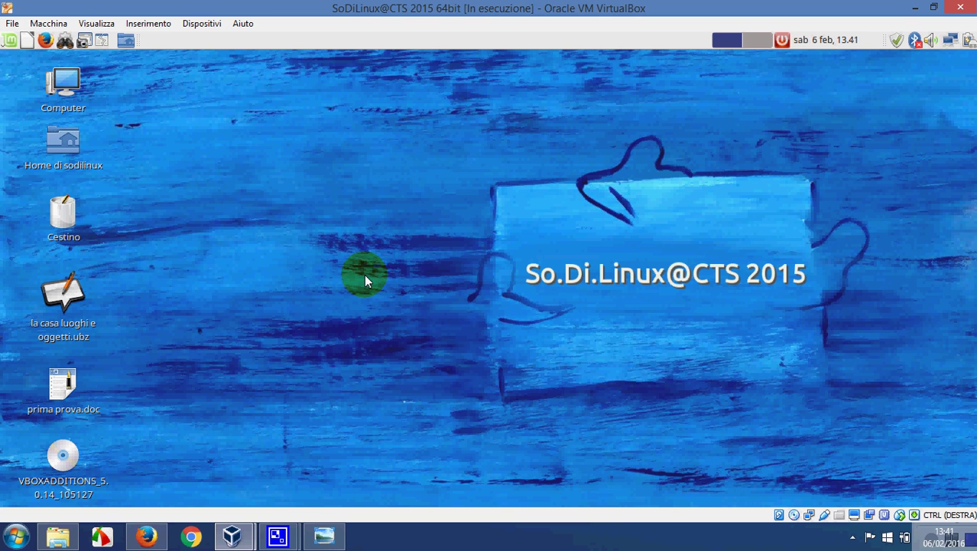
{"action": "left_click", "coordinate": [934, 6]}
{"action": "double_click", "coordinate": [864, 50]}
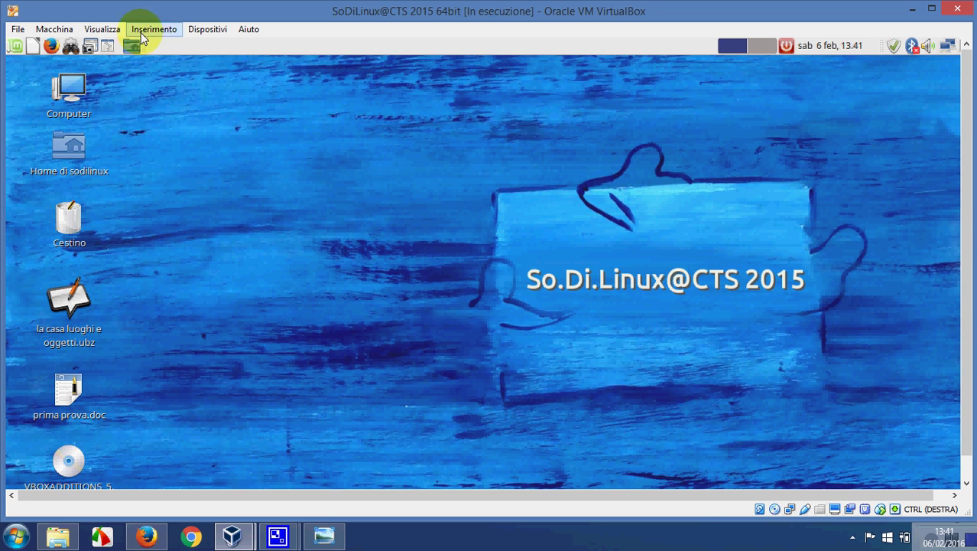
{"action": "left_click", "coordinate": [113, 31]}
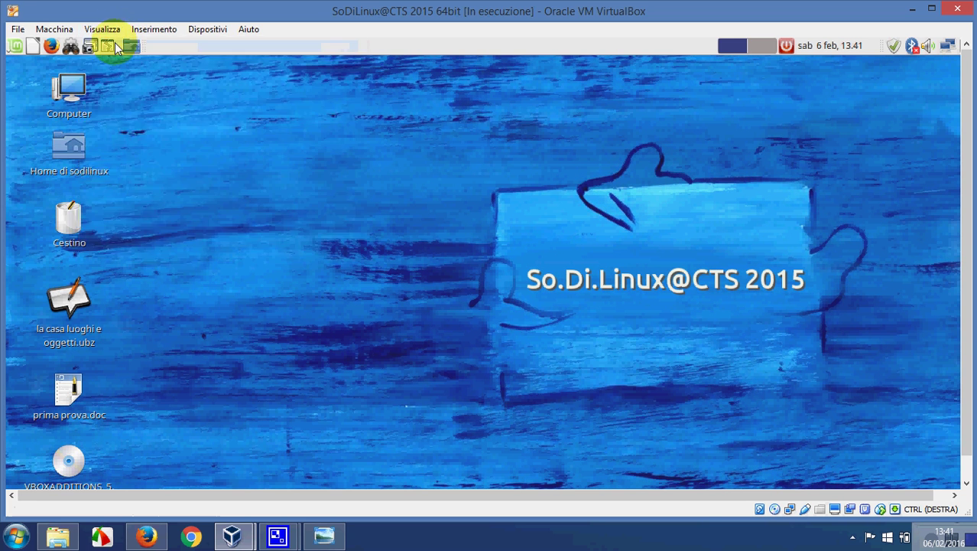
{"action": "left_click", "coordinate": [116, 47]}
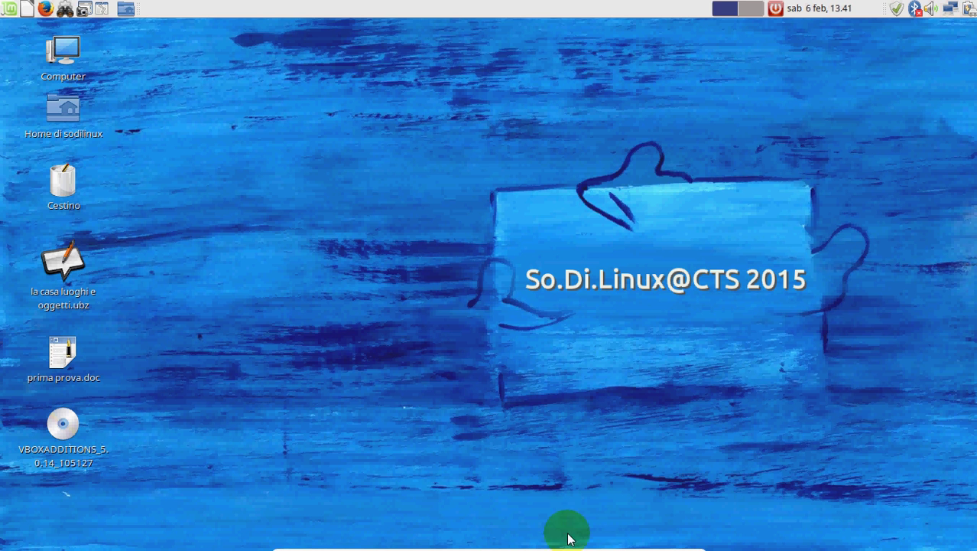
Step: Leave full-screen mode and minimize the virtual machine window to show the Windows desktop
{"action": "left_click", "coordinate": [678, 541]}
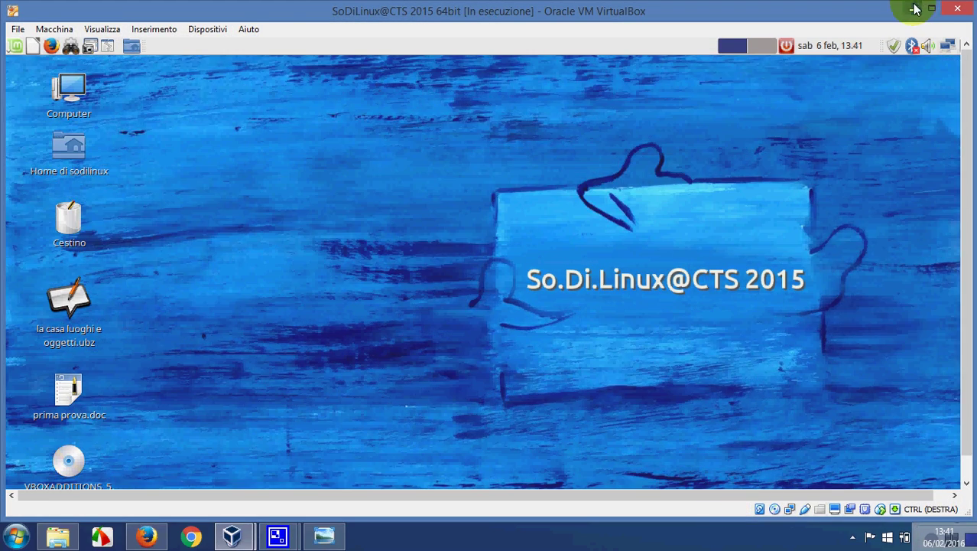
{"action": "left_click", "coordinate": [913, 9]}
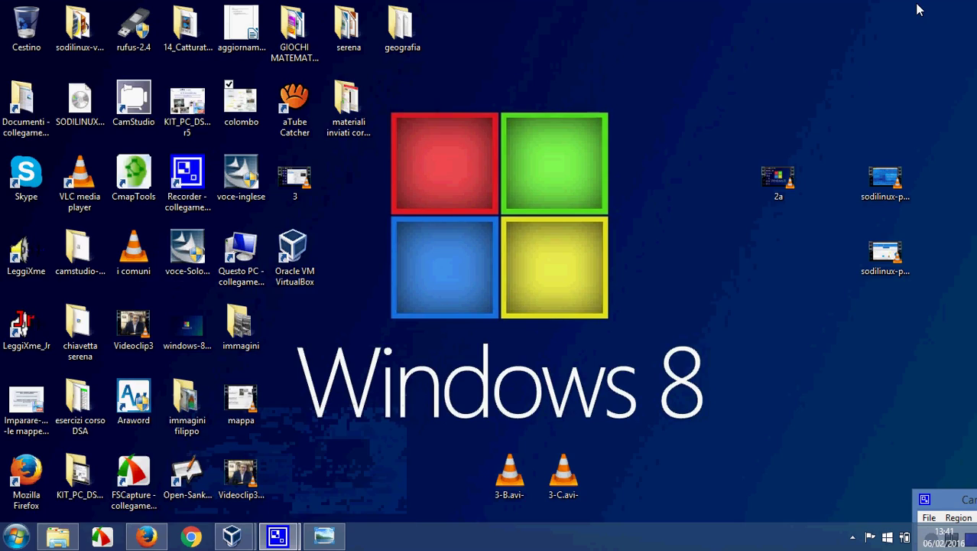
{"action": "left_click_drag", "start_coordinate": [934, 502], "coordinate": [860, 403]}
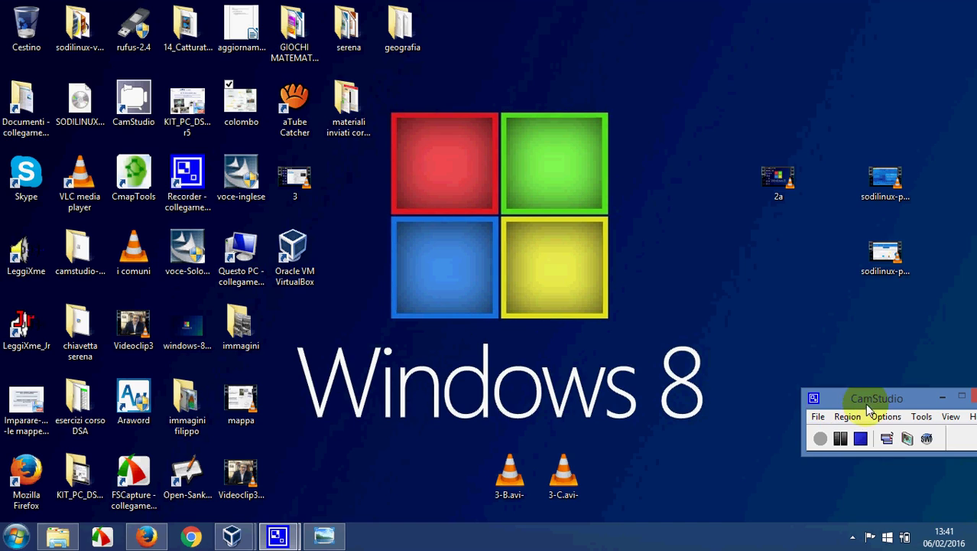